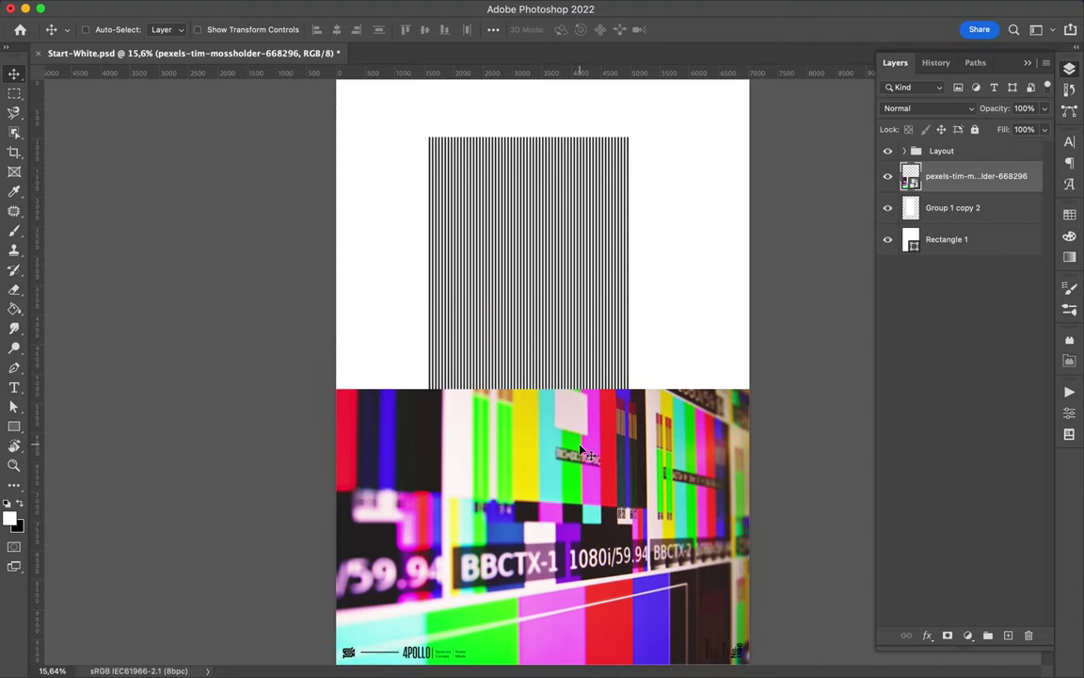
# Duplicate the TV photo and stripes layers and rasterize the photo copy for smudging
pyautogui.press('b')
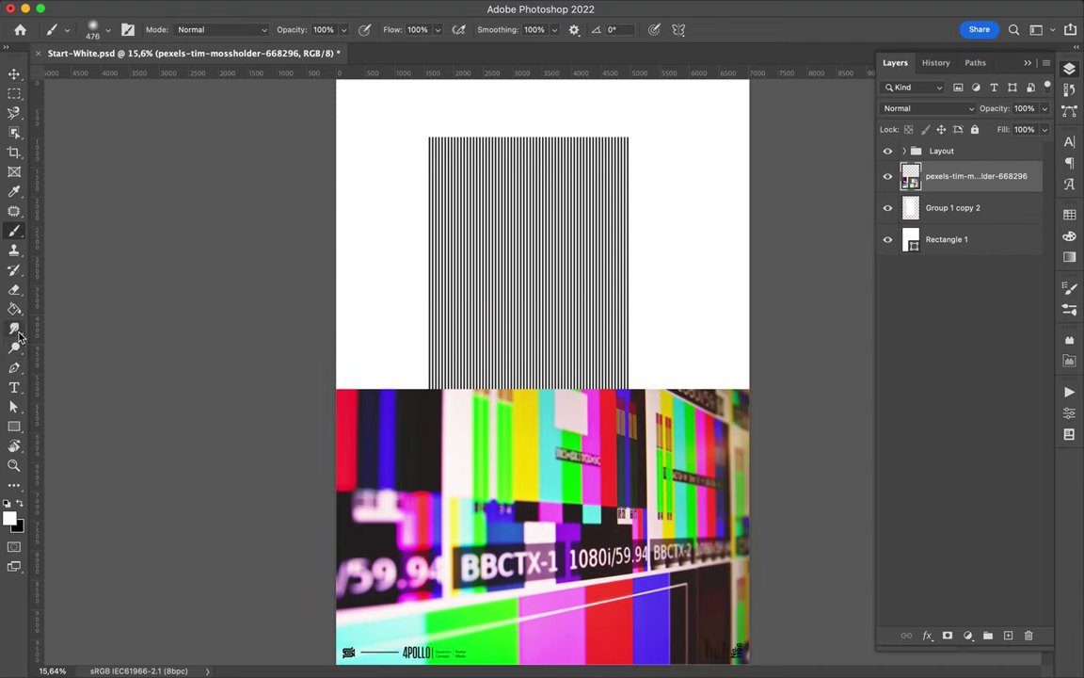
pyautogui.click(16, 329)
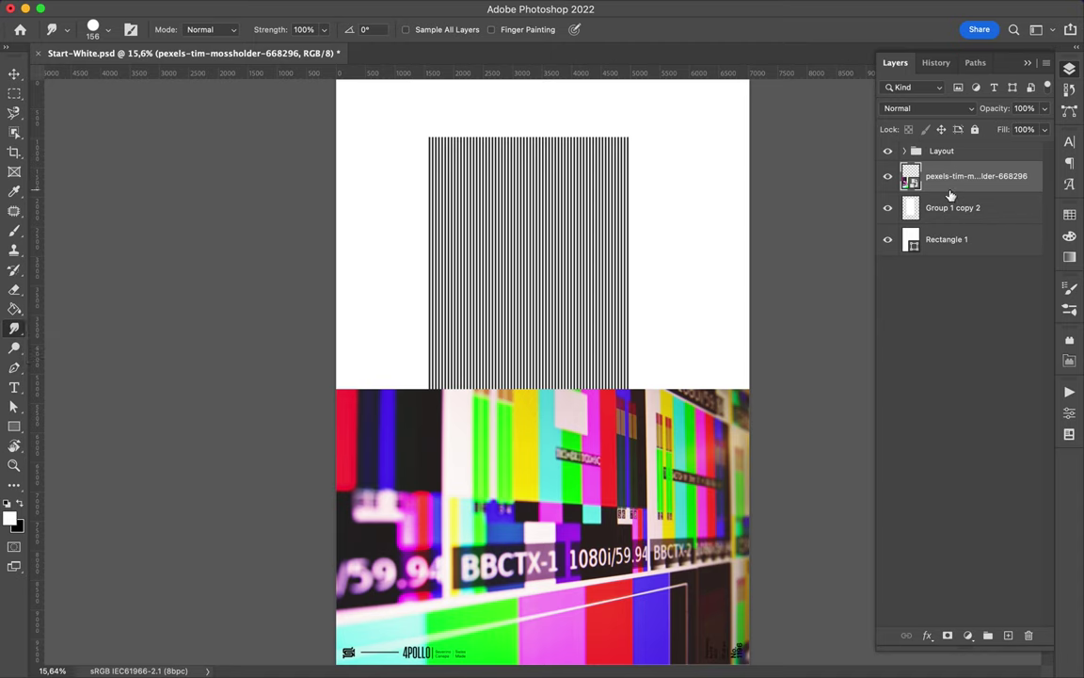
pyautogui.keyDown('shift'); pyautogui.click(952, 198); pyautogui.keyUp('shift')
pyautogui.press('super+j')
pyautogui.rightClick(932, 178)
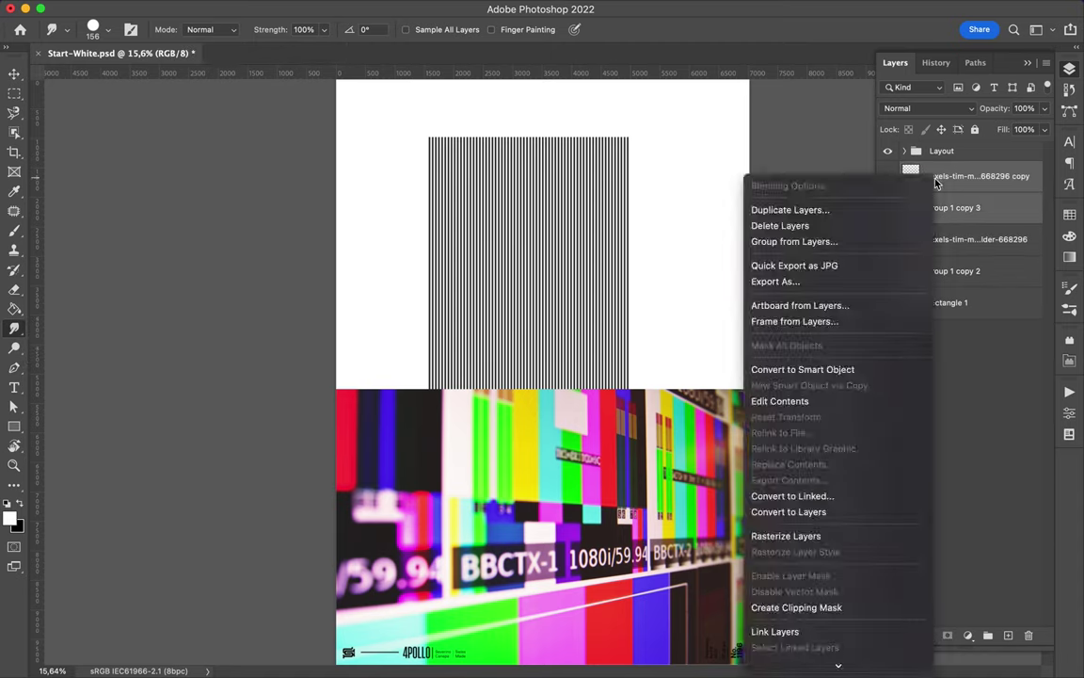
pyautogui.click(941, 176)
pyautogui.rightClick(946, 176)
pyautogui.click(850, 532)
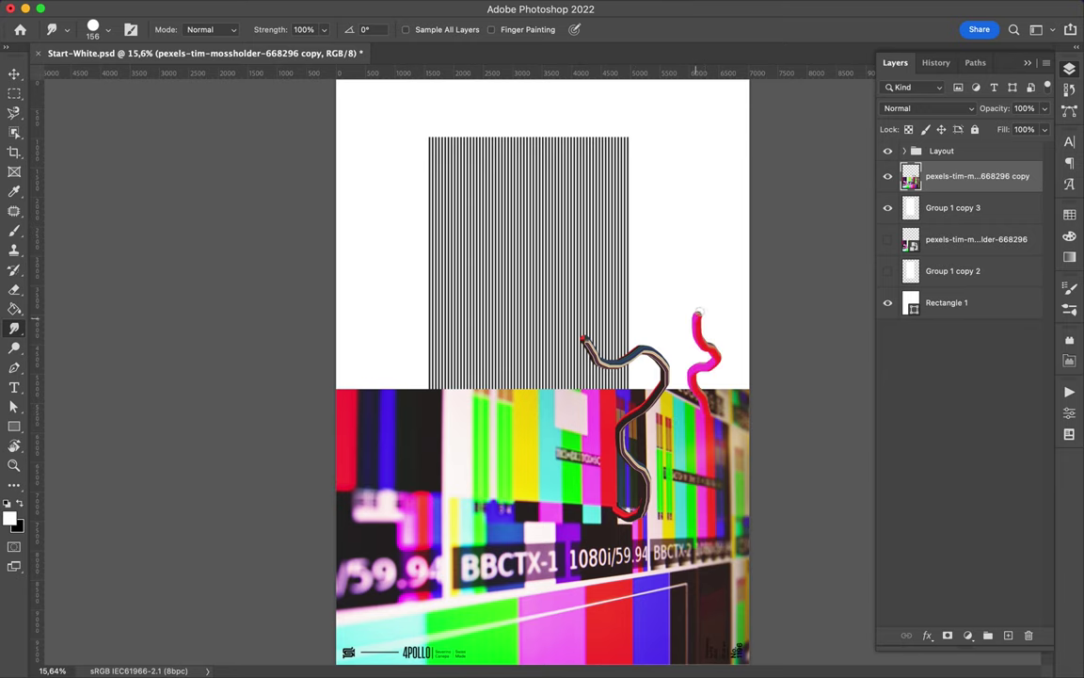
# Smudge wavy blue and pink strokes up the poster's left side with a Hard Round brush
pyautogui.rightClick(627, 413)
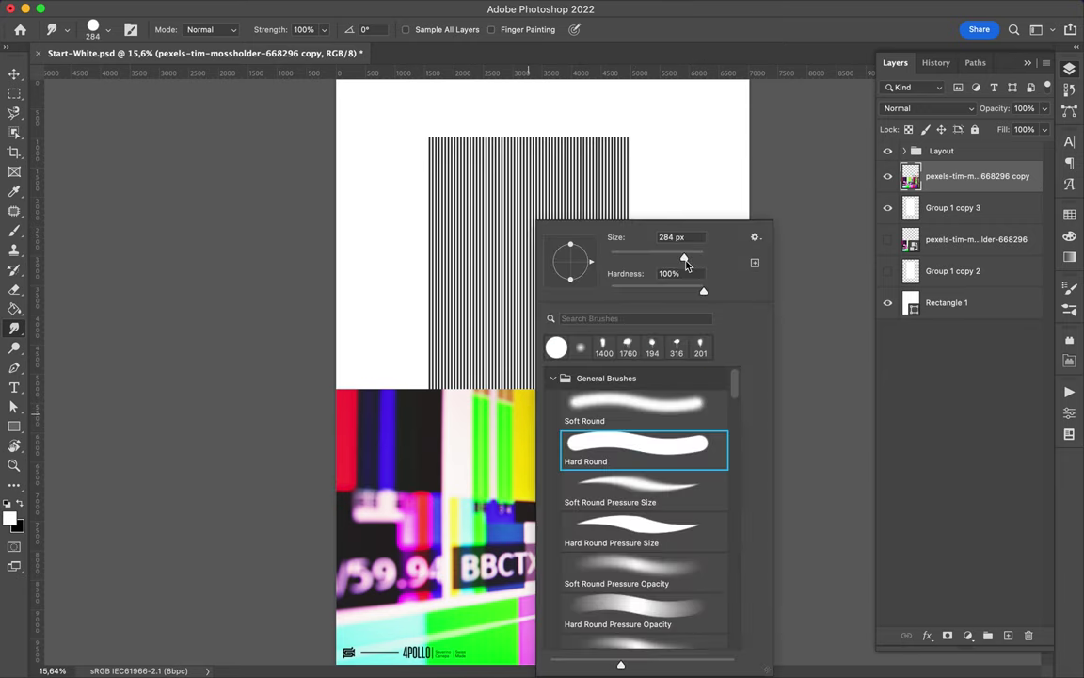
pyautogui.moveTo(366, 412); pyautogui.dragTo(371, 320)
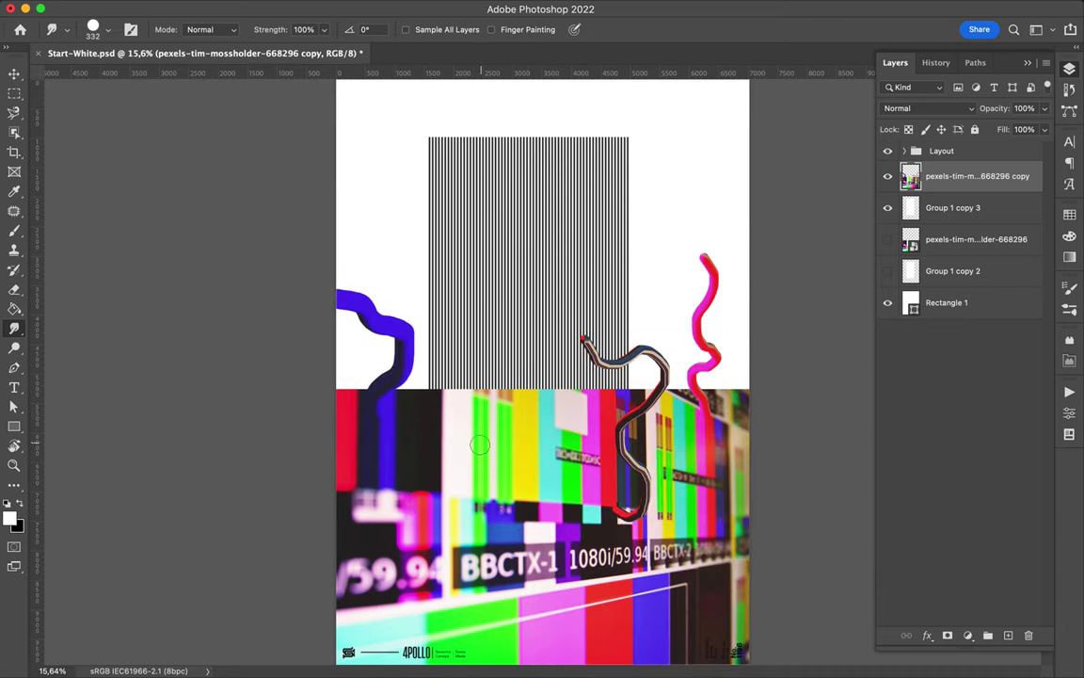
pyautogui.moveTo(438, 535)
pyautogui.mouseDown()
pyautogui.moveTo(401, 170)
pyautogui.moveTo(414, 162)
pyautogui.mouseUp()
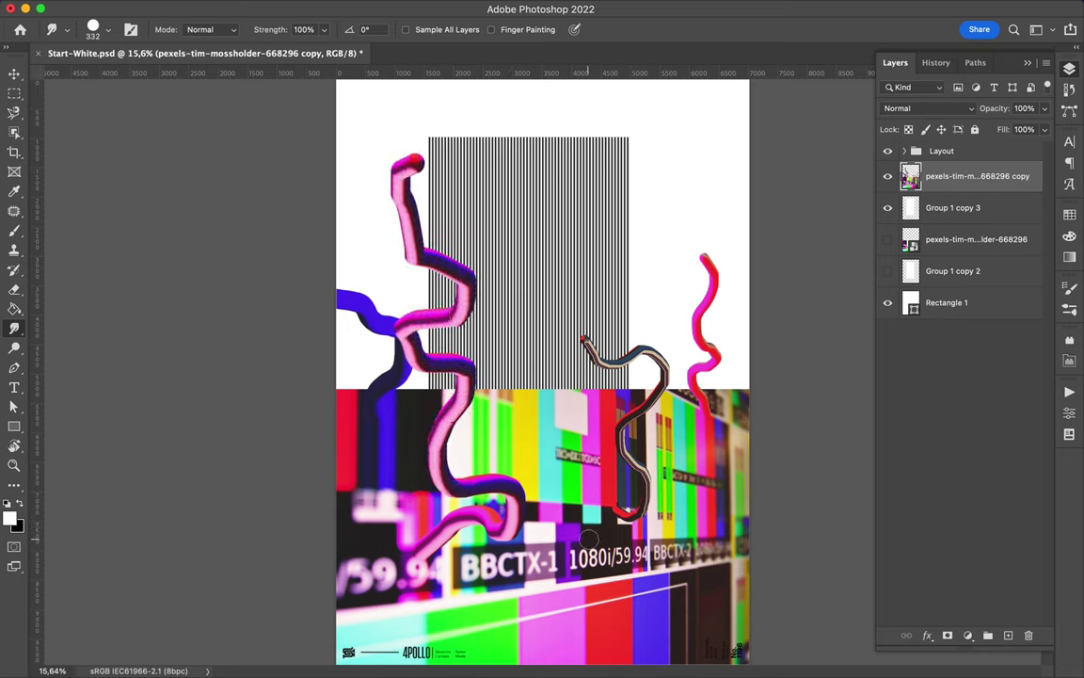
# Add a second rasterized photo copy and enlarge the Smudge brush to 1760 px
pyautogui.moveTo(952, 179); pyautogui.dragTo(956, 200)
pyautogui.rightClick(960, 207)
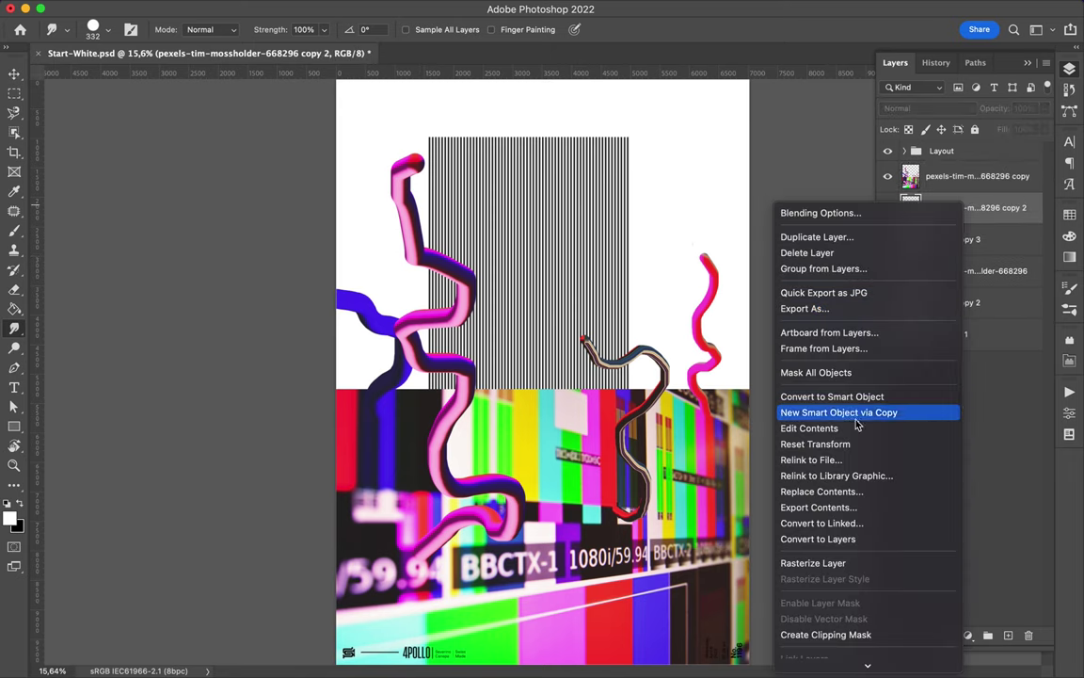
pyautogui.click(815, 563)
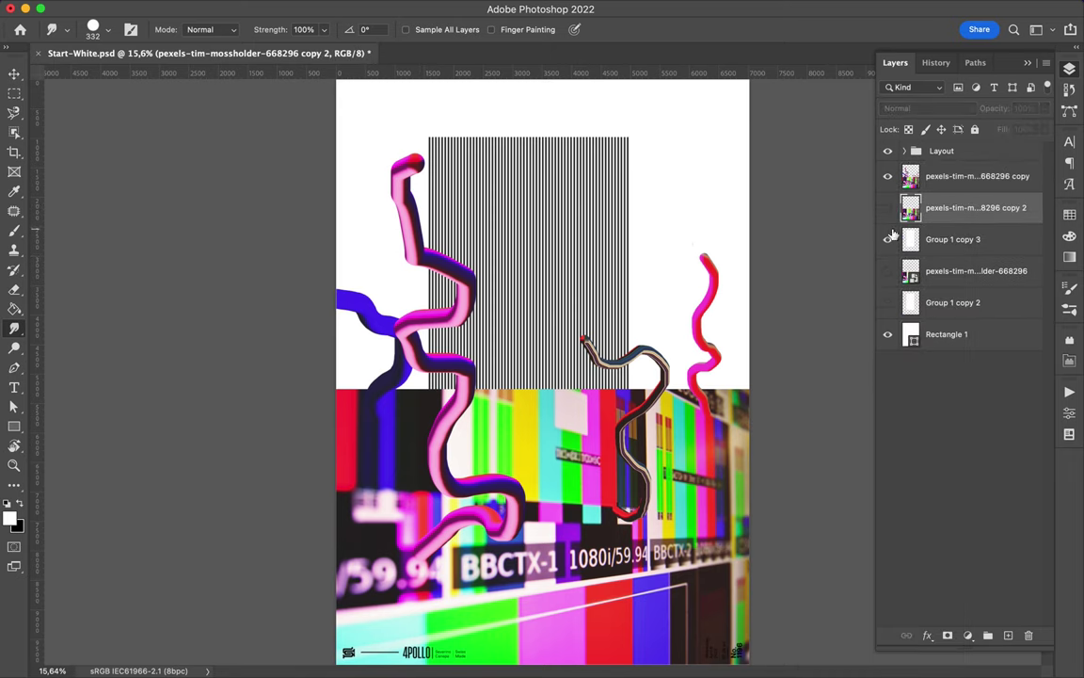
pyautogui.rightClick(607, 513)
pyautogui.moveTo(730, 256); pyautogui.dragTo(776, 260)
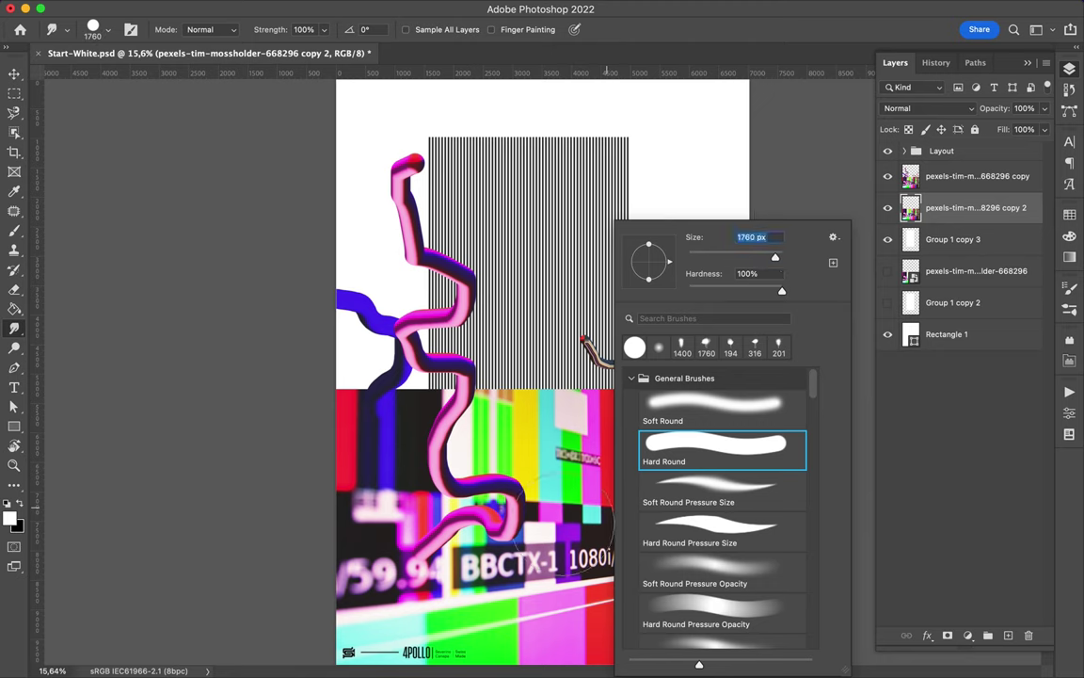
pyautogui.press('Return')
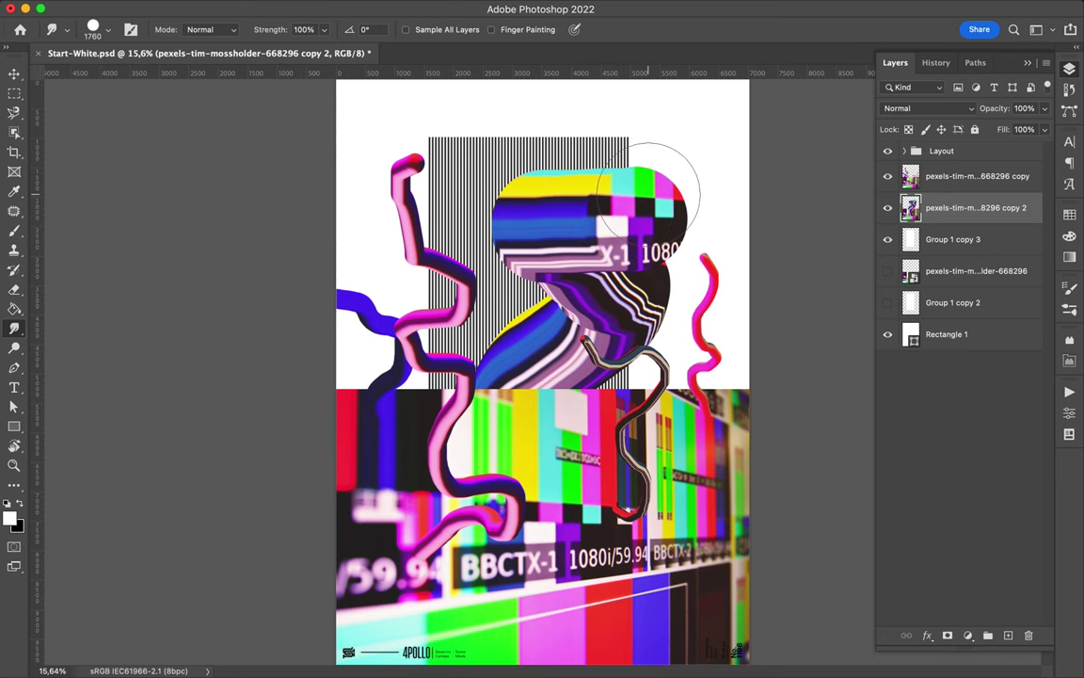
# Add a third visible rasterized photo copy and set the Smudge brush to 3200 px
pyautogui.moveTo(951, 213); pyautogui.dragTo(894, 225)
pyautogui.rightClick(899, 235)
pyautogui.click(890, 240)
pyautogui.click(887, 239)
pyautogui.rightClick(654, 260)
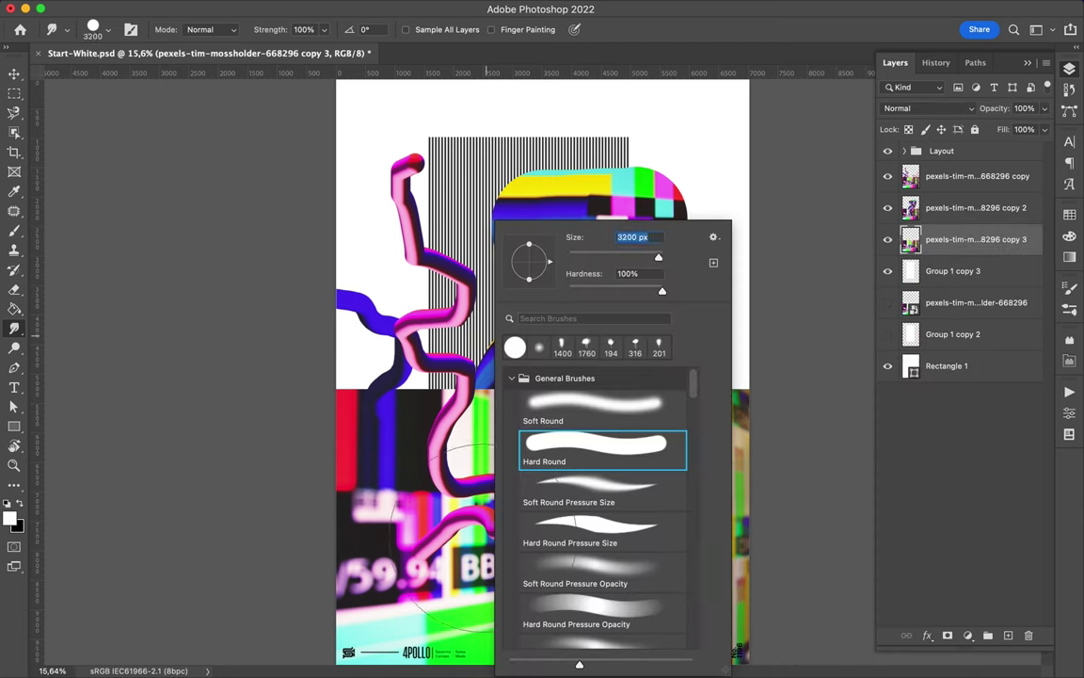
pyautogui.click(965, 241)
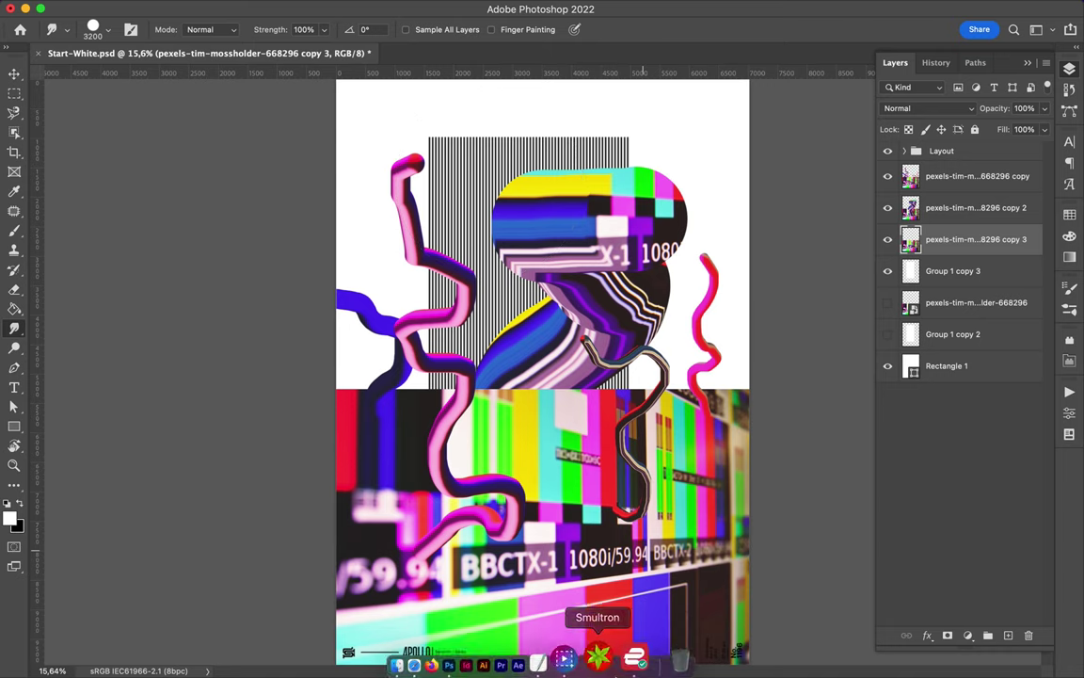
# Back in the poster document, move the top photo copy down 1376 px
pyautogui.click(596, 658)
pyautogui.click(712, 9)
pyautogui.click(732, 48)
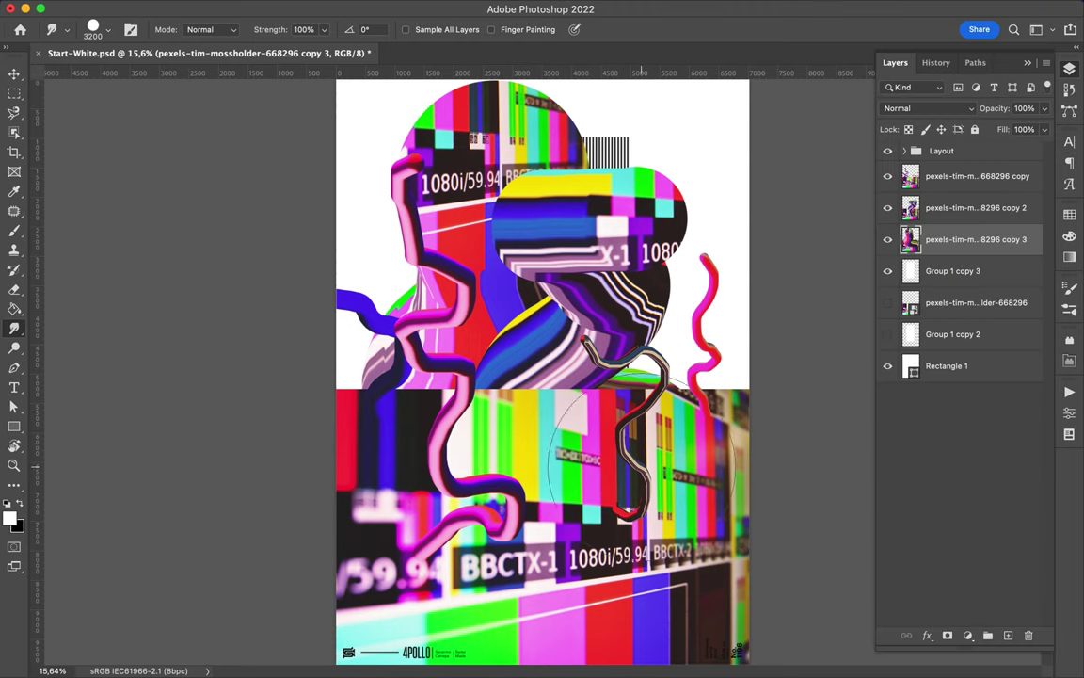
pyautogui.press('v')
pyautogui.moveTo(649, 457); pyautogui.dragTo(678, 435)
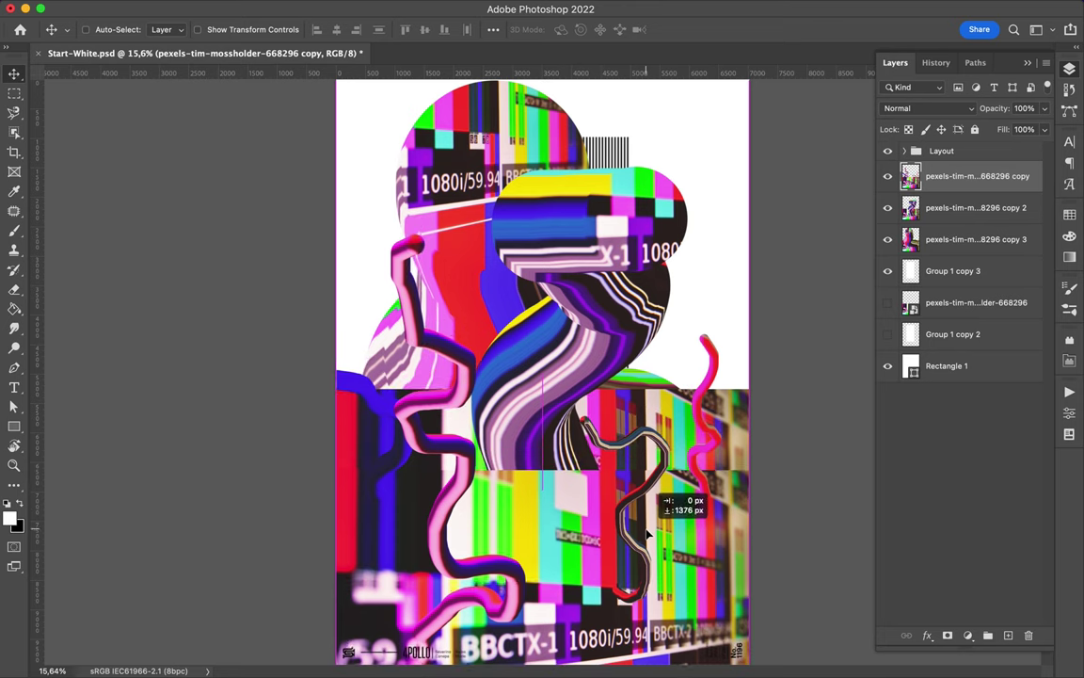
# Reposition the centre, top-right and left warped TV blobs
pyautogui.keyDown('ctrl'); pyautogui.click(568, 386); pyautogui.keyUp('ctrl')
pyautogui.moveTo(567, 385); pyautogui.dragTo(588, 356)
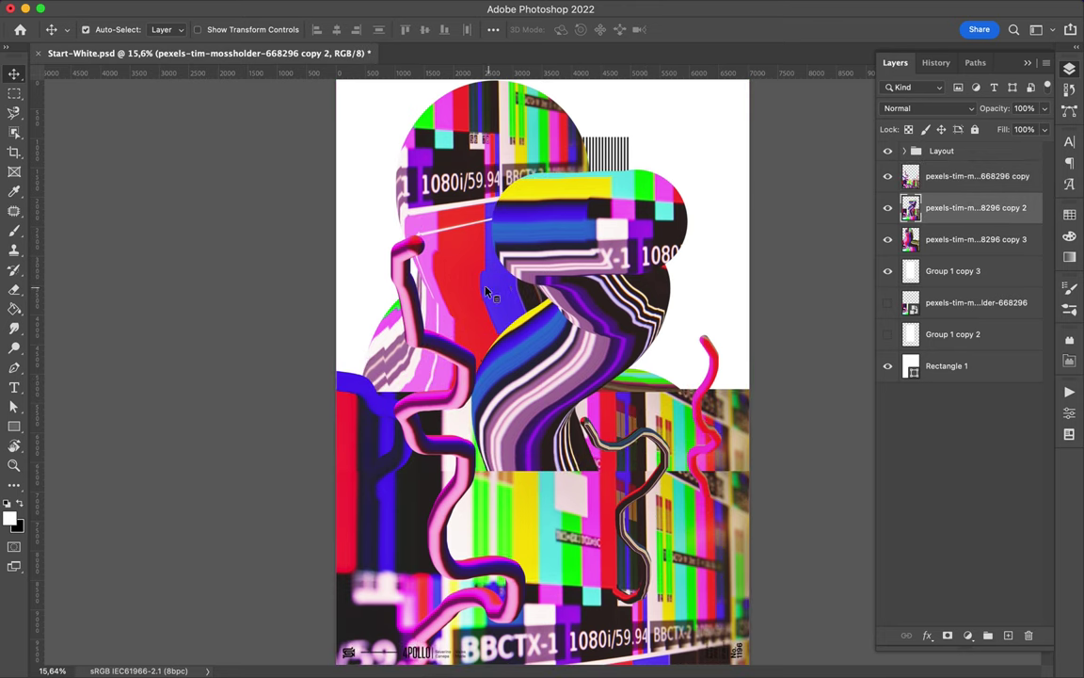
pyautogui.keyDown('ctrl'); pyautogui.click(422, 263); pyautogui.keyUp('ctrl')
pyautogui.moveTo(532, 270); pyautogui.dragTo(622, 385)
pyautogui.keyDown('ctrl'); pyautogui.click(486, 291); pyautogui.keyUp('ctrl')
pyautogui.moveTo(486, 291)
pyautogui.mouseDown()
pyautogui.moveTo(489, 332)
pyautogui.moveTo(470, 282)
pyautogui.mouseUp()
# Stretch a stripes copy into a wide horizontal band across the lower middle, above the centre blob
pyautogui.keyDown('ctrl'); pyautogui.click(603, 202); pyautogui.keyUp('ctrl')
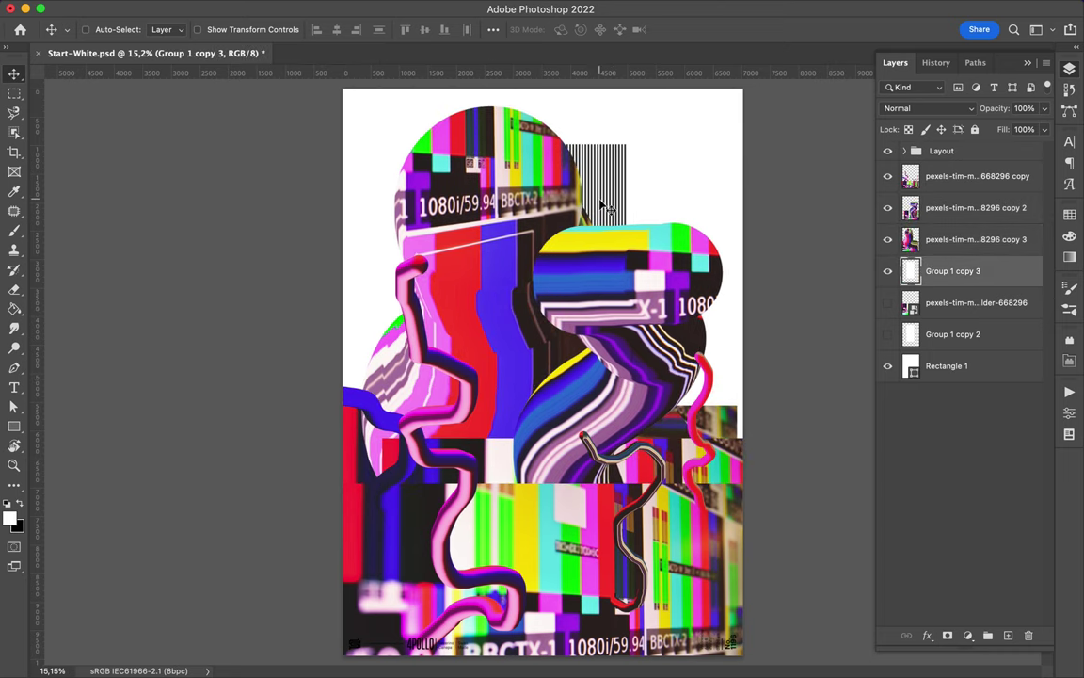
pyautogui.moveTo(602, 202); pyautogui.dragTo(613, 247)
pyautogui.moveTo(952, 271); pyautogui.dragTo(953, 247)
pyautogui.hotkey('ctrl', 't')
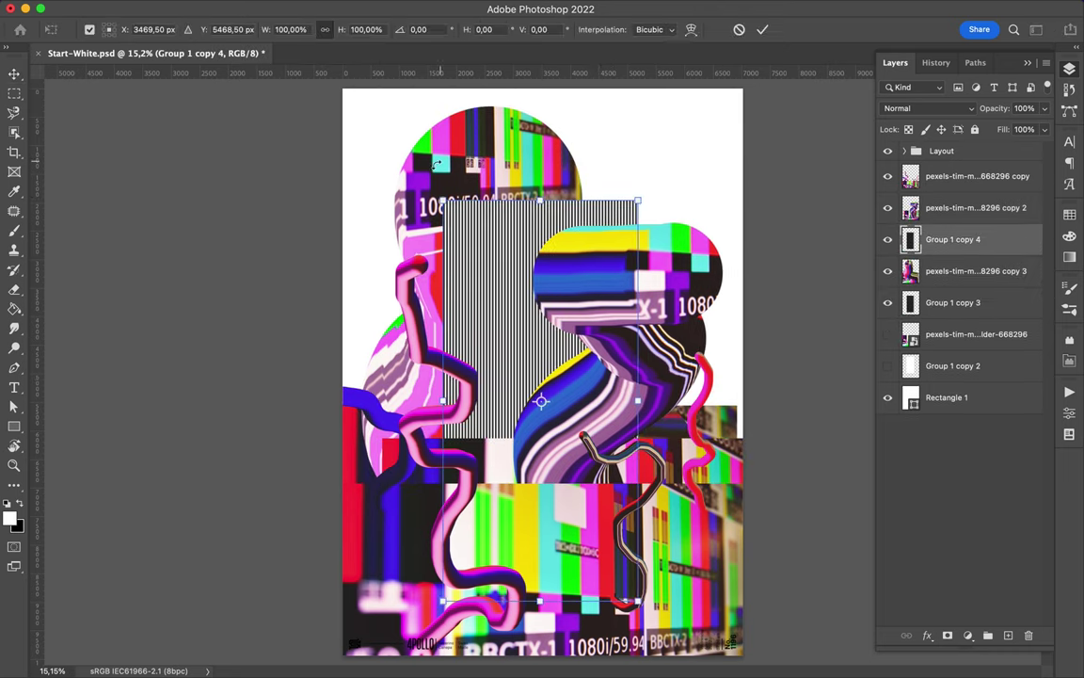
pyautogui.moveTo(564, 283); pyautogui.dragTo(729, 287)
pyautogui.press('Return')
pyautogui.moveTo(541, 346); pyautogui.dragTo(541, 508)
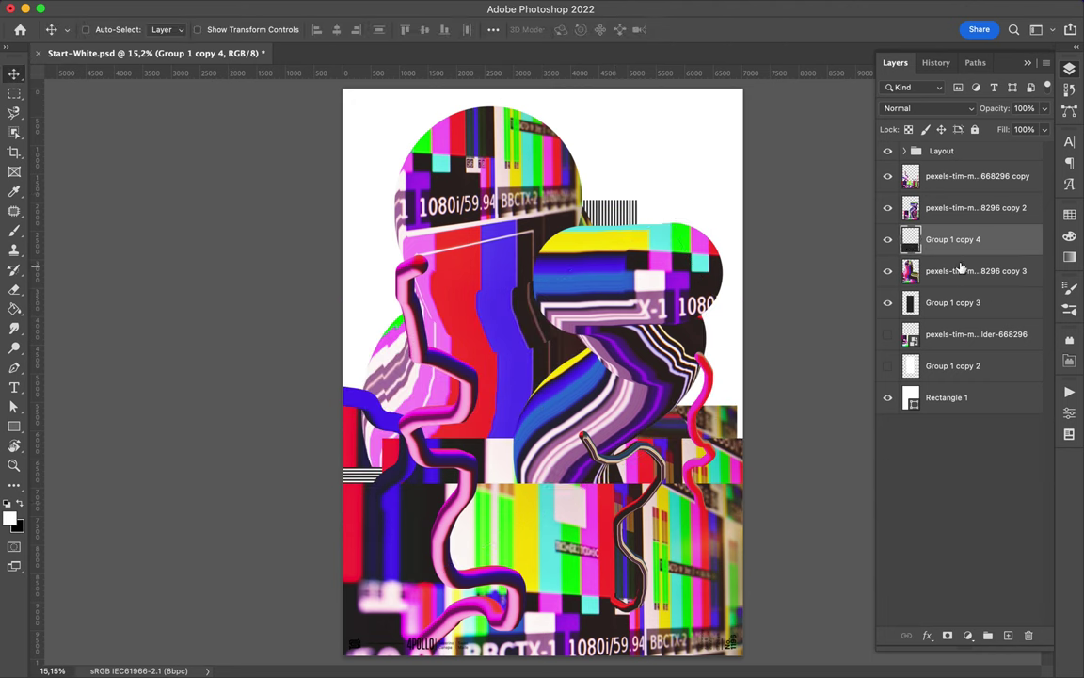
pyautogui.moveTo(952, 239); pyautogui.dragTo(950, 205)
# Add another stripe band at the lower left and shift the left blob up against the edge
pyautogui.keyDown('ctrl'); pyautogui.click(618, 216); pyautogui.keyUp('ctrl')
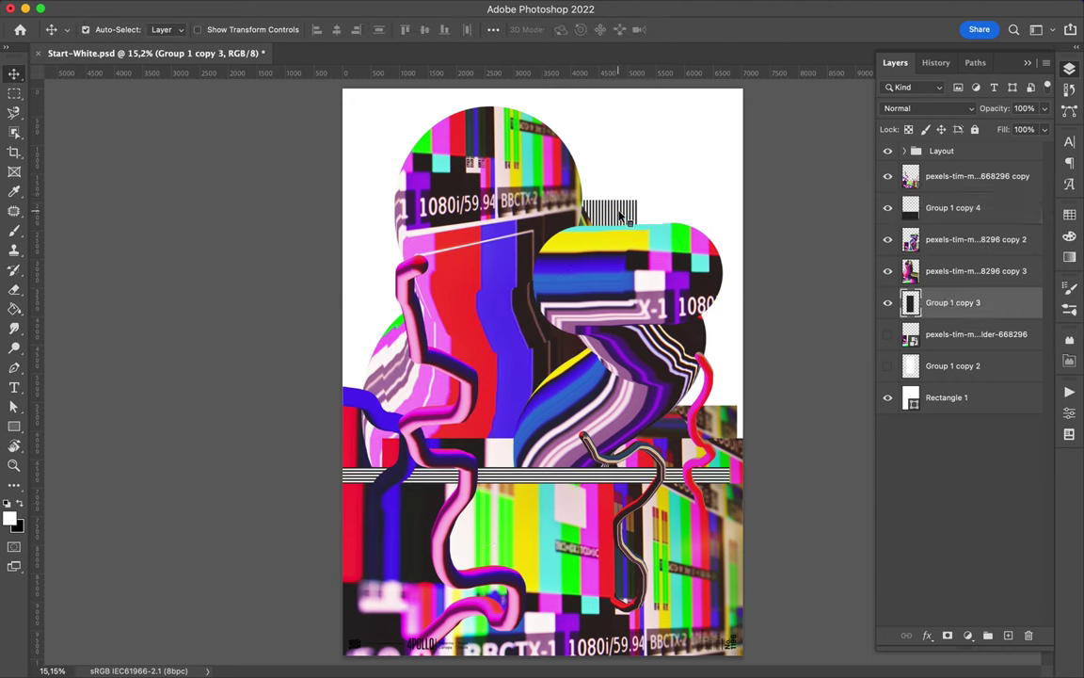
pyautogui.moveTo(937, 309)
pyautogui.mouseDown()
pyautogui.moveTo(932, 189)
pyautogui.moveTo(953, 209)
pyautogui.mouseUp()
pyautogui.moveTo(605, 295)
pyautogui.mouseDown()
pyautogui.moveTo(503, 450)
pyautogui.moveTo(475, 466)
pyautogui.moveTo(407, 463)
pyautogui.mouseUp()
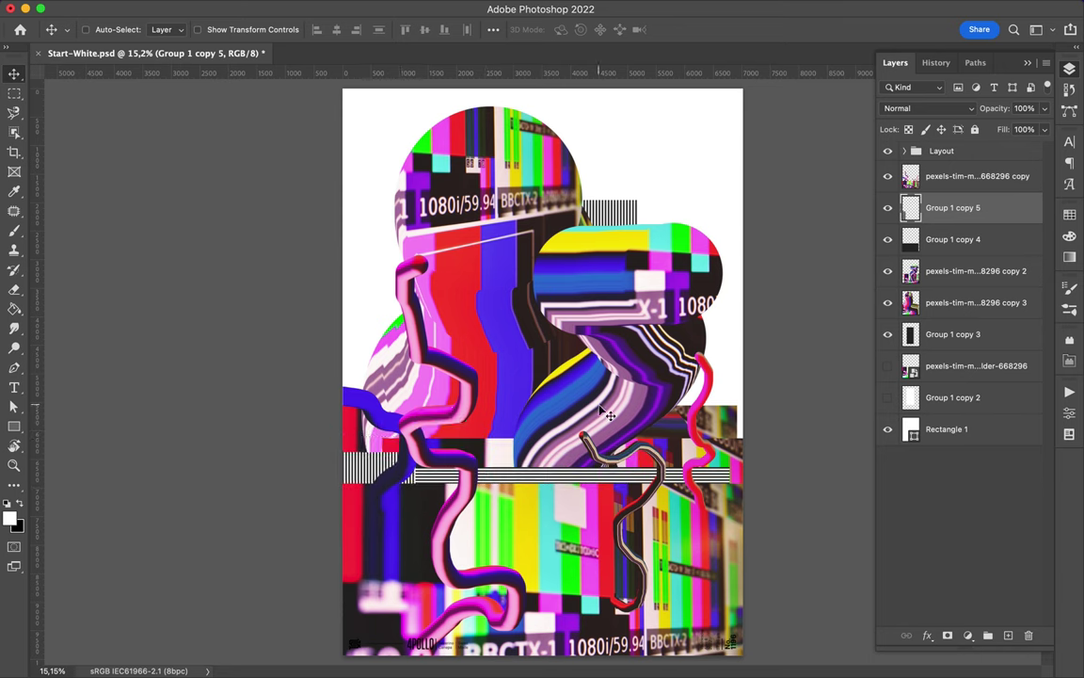
pyautogui.moveTo(607, 414)
pyautogui.mouseDown()
pyautogui.moveTo(421, 323)
pyautogui.moveTo(503, 130)
pyautogui.moveTo(432, 265)
pyautogui.mouseUp()
pyautogui.moveTo(509, 270); pyautogui.dragTo(499, 285)
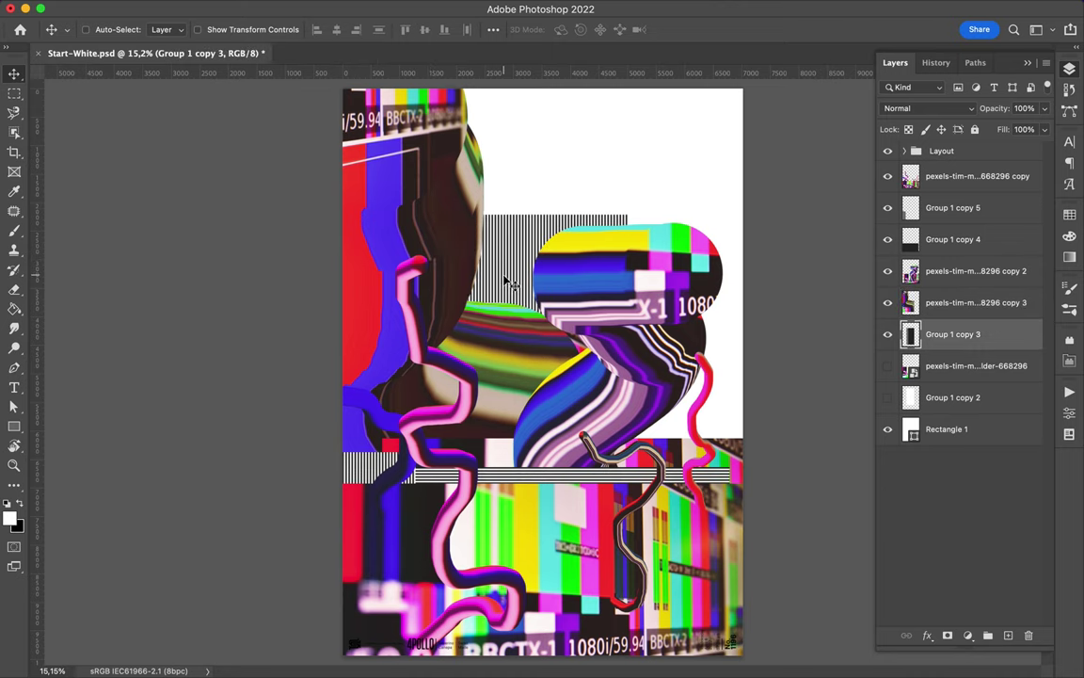
# Copy a round area near the centre blob to a new layer and nudge it down
pyautogui.press('m')
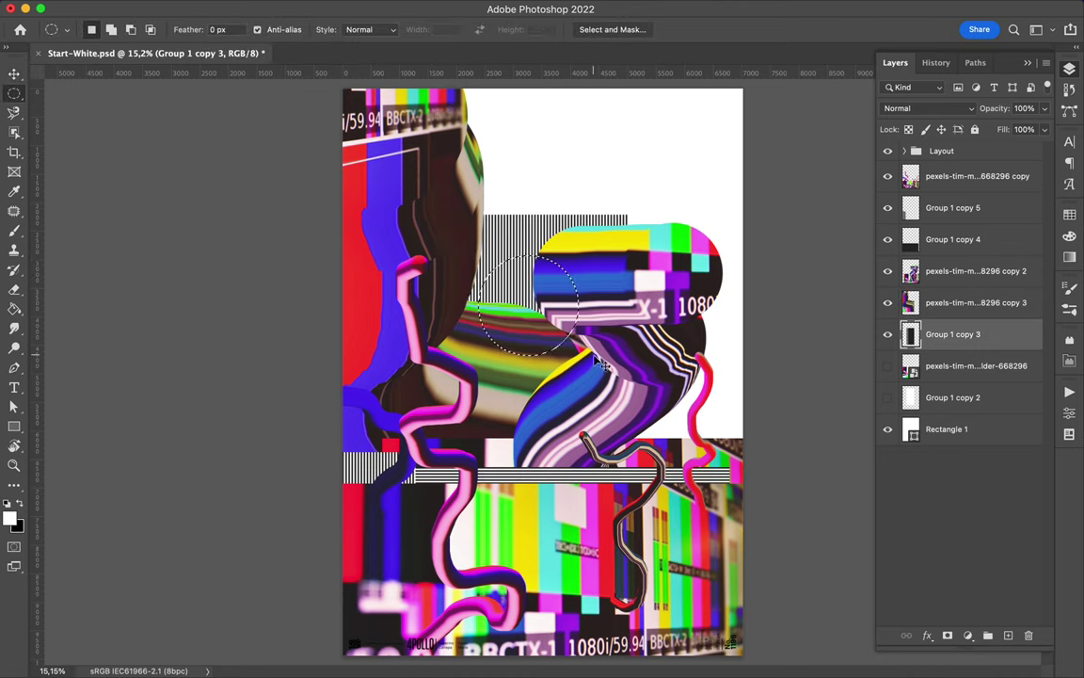
pyautogui.click(1008, 635)
pyautogui.press('v')
pyautogui.moveTo(936, 334); pyautogui.dragTo(950, 208)
pyautogui.moveTo(470, 422); pyautogui.dragTo(470, 437)
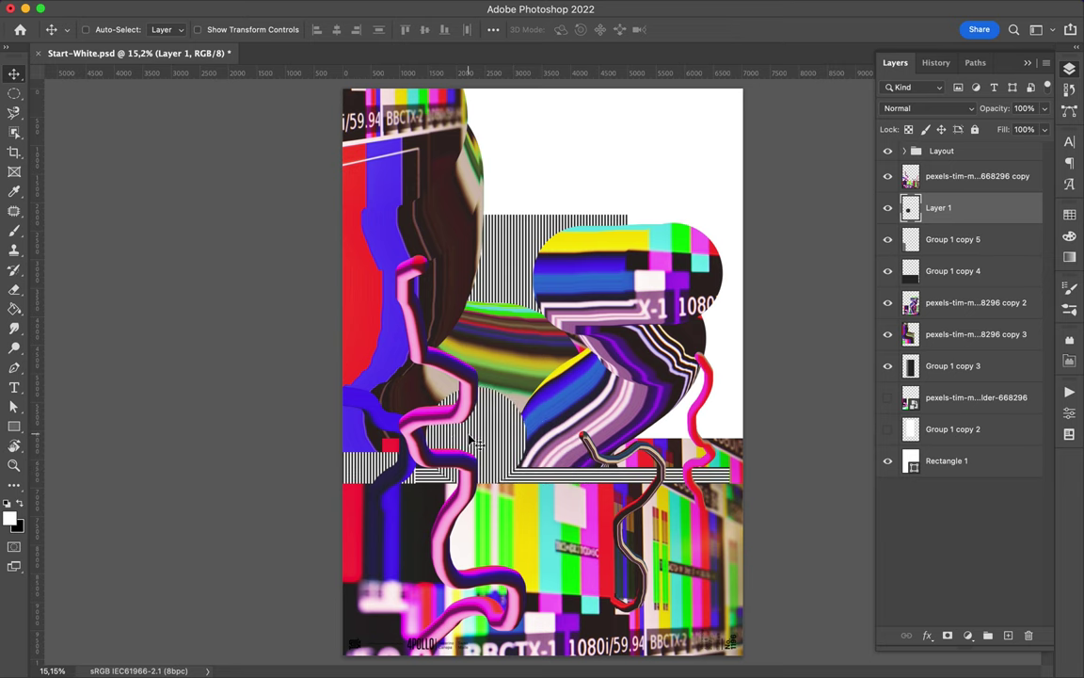
# Rotate the striped circle 90°, move it over the lower-right bars, and set it to Overlay
pyautogui.hotkey('ctrl', 'j')
pyautogui.moveTo(950, 208); pyautogui.dragTo(960, 172)
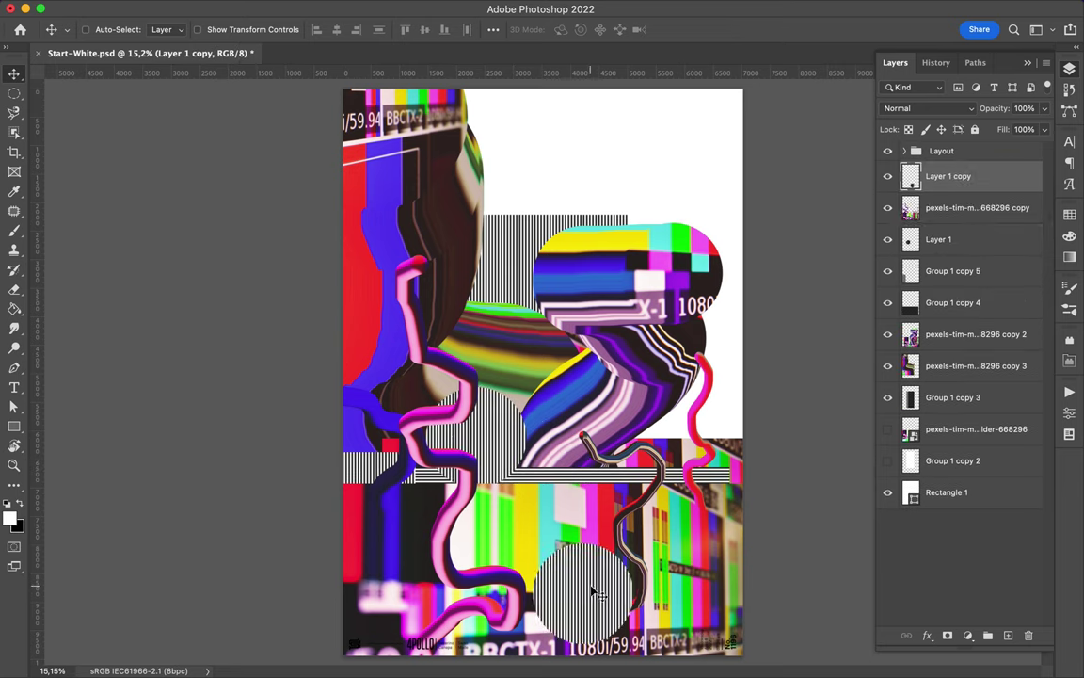
pyautogui.hotkey('ctrl', 't')
pyautogui.moveTo(508, 522); pyautogui.dragTo(657, 515)
pyautogui.press('Return')
pyautogui.moveTo(652, 594); pyautogui.dragTo(764, 550)
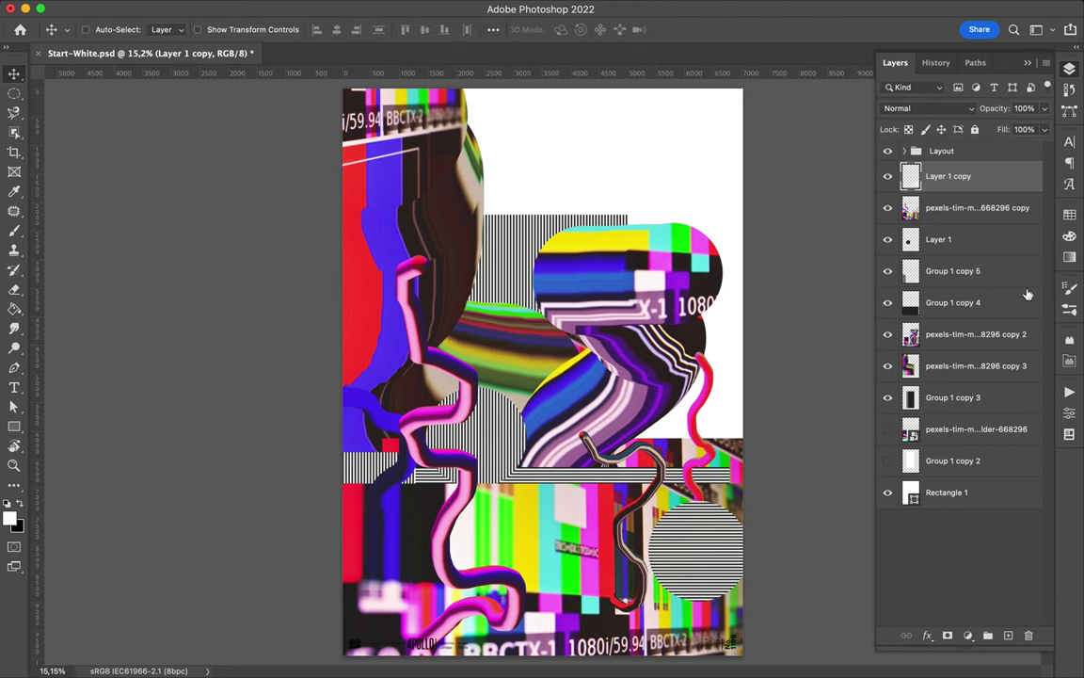
pyautogui.click(970, 108)
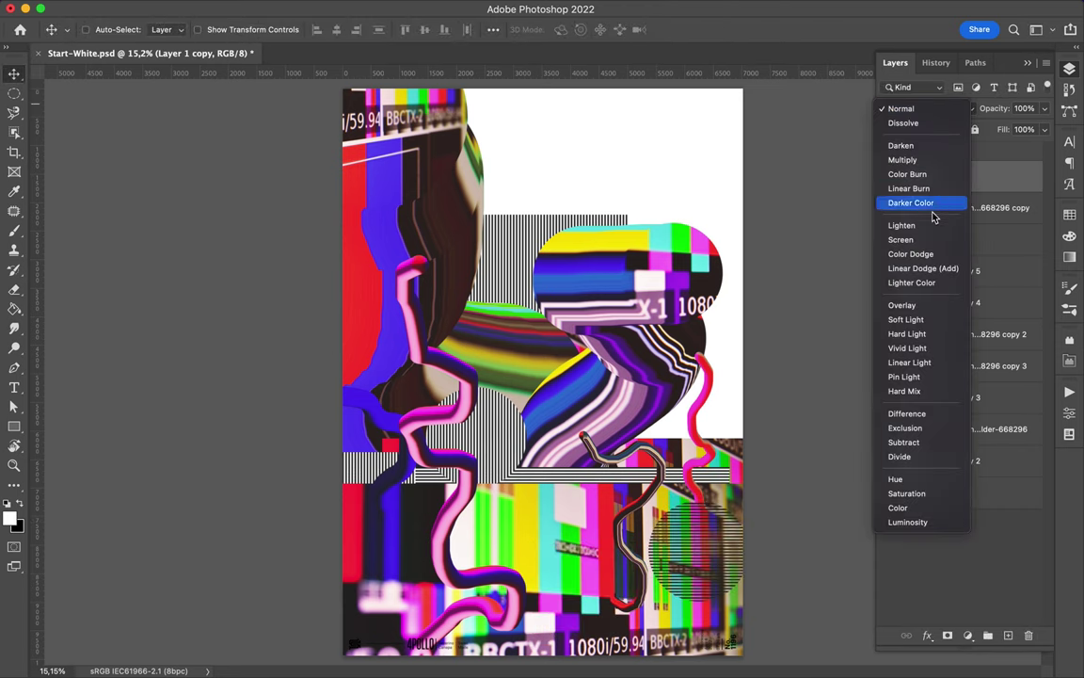
pyautogui.click(941, 310)
# Place an Overlay copy at the top left and ellipse-select the round TV-pattern shape
pyautogui.moveTo(706, 553)
pyautogui.mouseDown()
pyautogui.moveTo(348, 306)
pyautogui.moveTo(386, 152)
pyautogui.mouseUp()
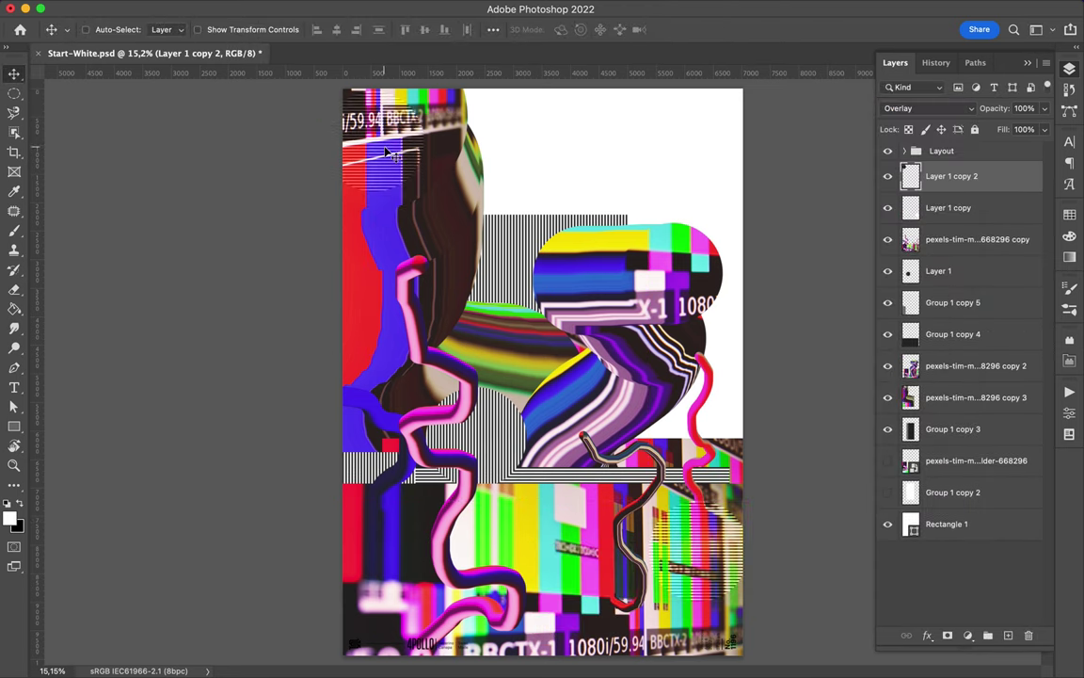
pyautogui.press('m')
pyautogui.moveTo(630, 224); pyautogui.dragTo(728, 320)
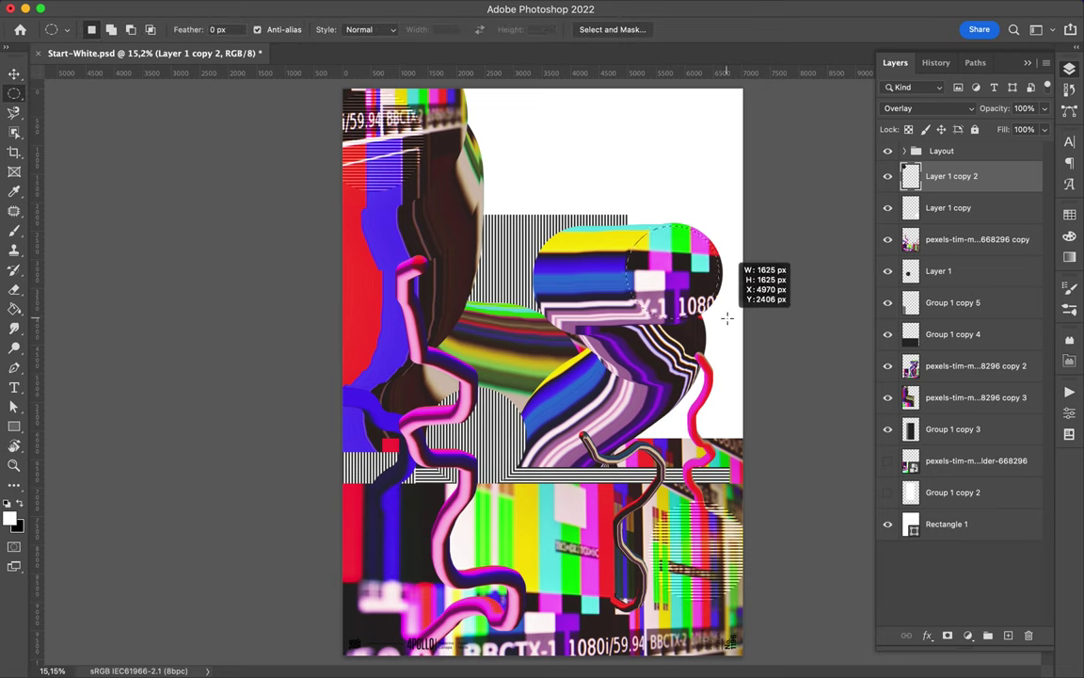
pyautogui.hotkey('ctrl', 'c')
# Copy the circular TV-photo area to Layer 2 and blend it in Color Dodge
pyautogui.press('Return')
pyautogui.click(970, 365)
pyautogui.hotkey('ctrl', 'j')
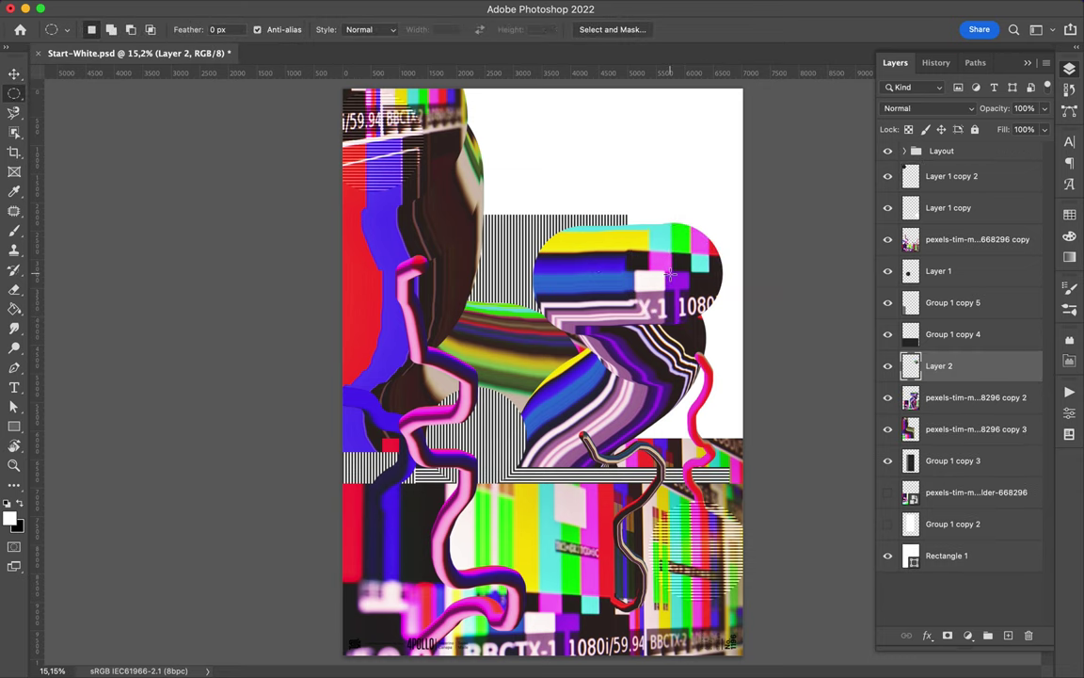
pyautogui.press('v')
pyautogui.click(927, 109)
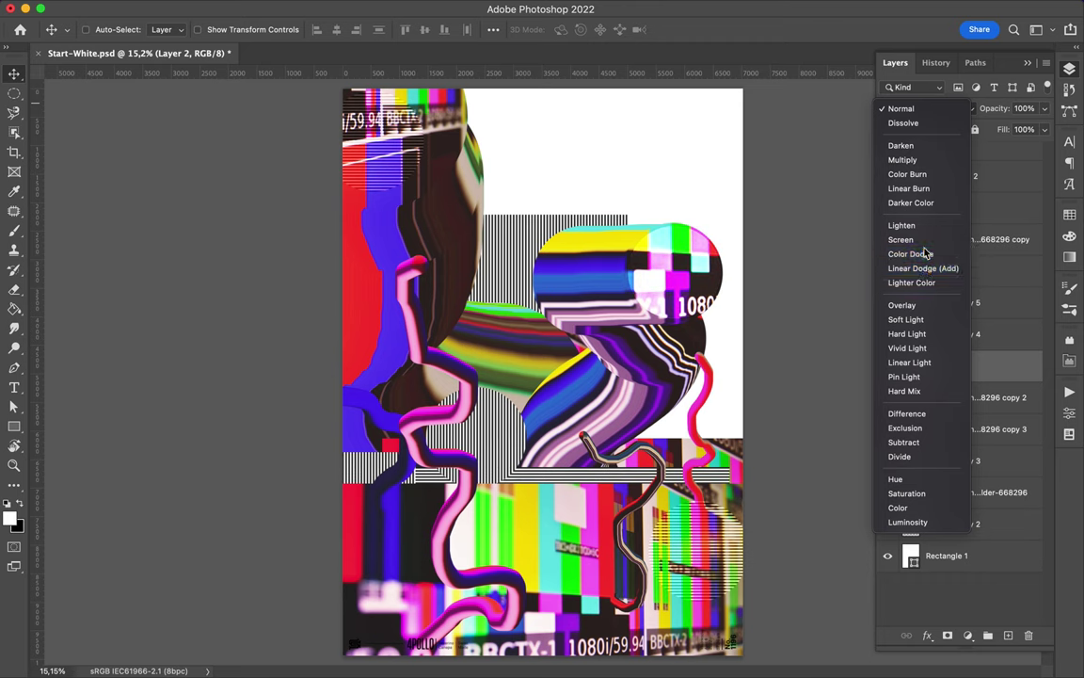
pyautogui.click(917, 248)
# Apply a 10,1-pixel Gaussian Blur to Layer 2
pyautogui.click(351, 9)
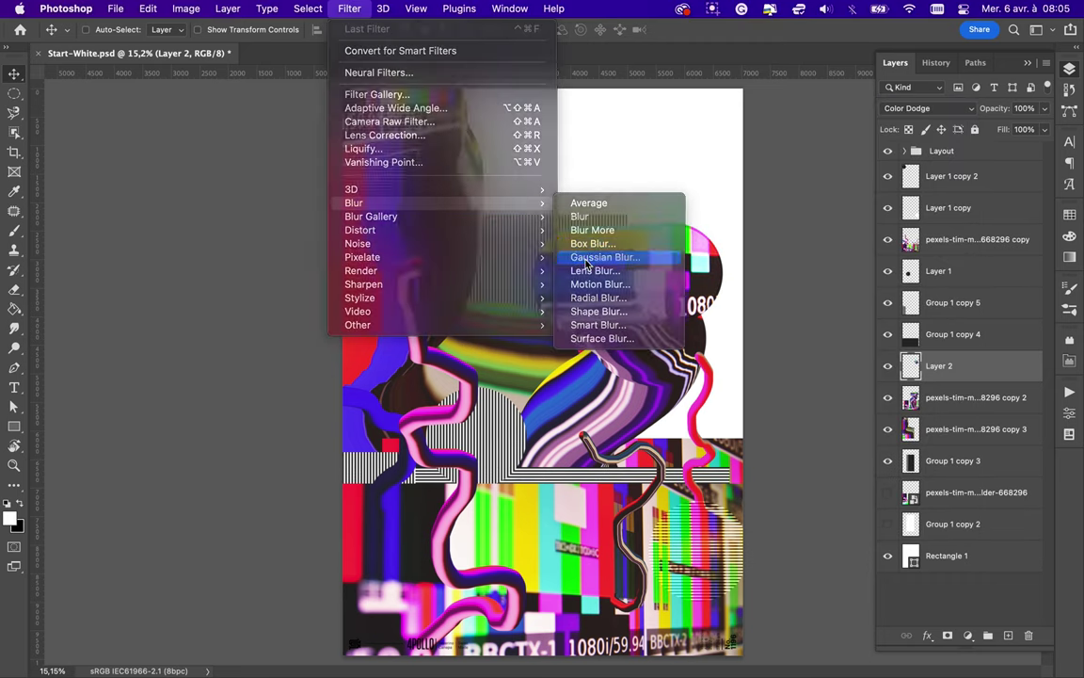
pyautogui.click(624, 246)
pyautogui.moveTo(816, 292)
pyautogui.mouseDown()
pyautogui.moveTo(874, 289)
pyautogui.moveTo(813, 294)
pyautogui.mouseUp()
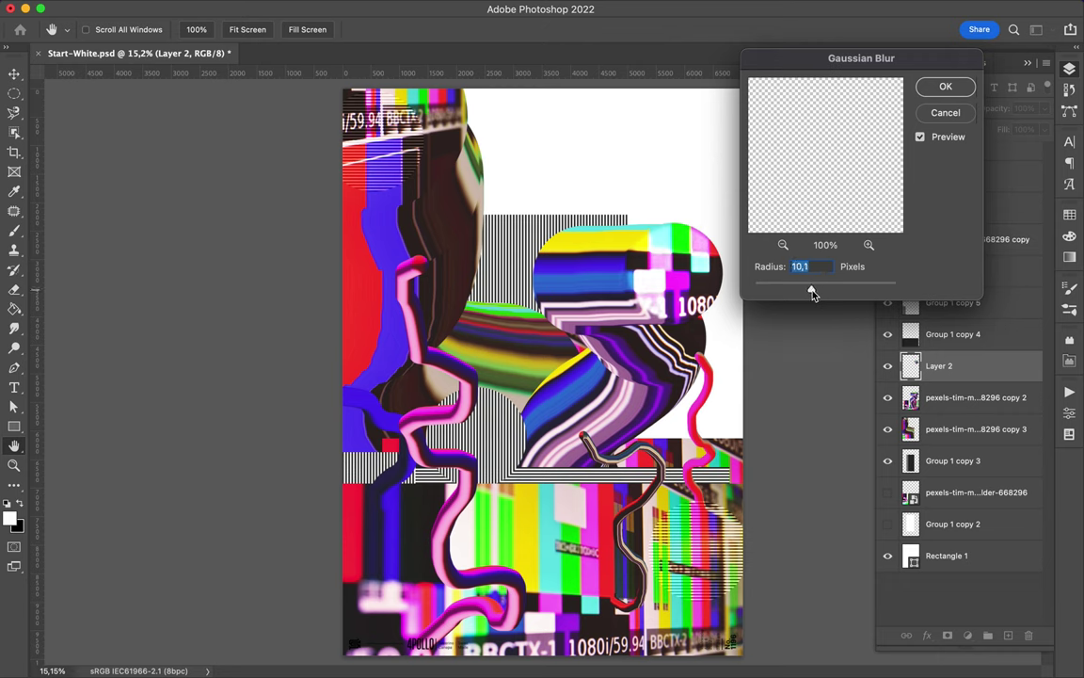
pyautogui.click(938, 86)
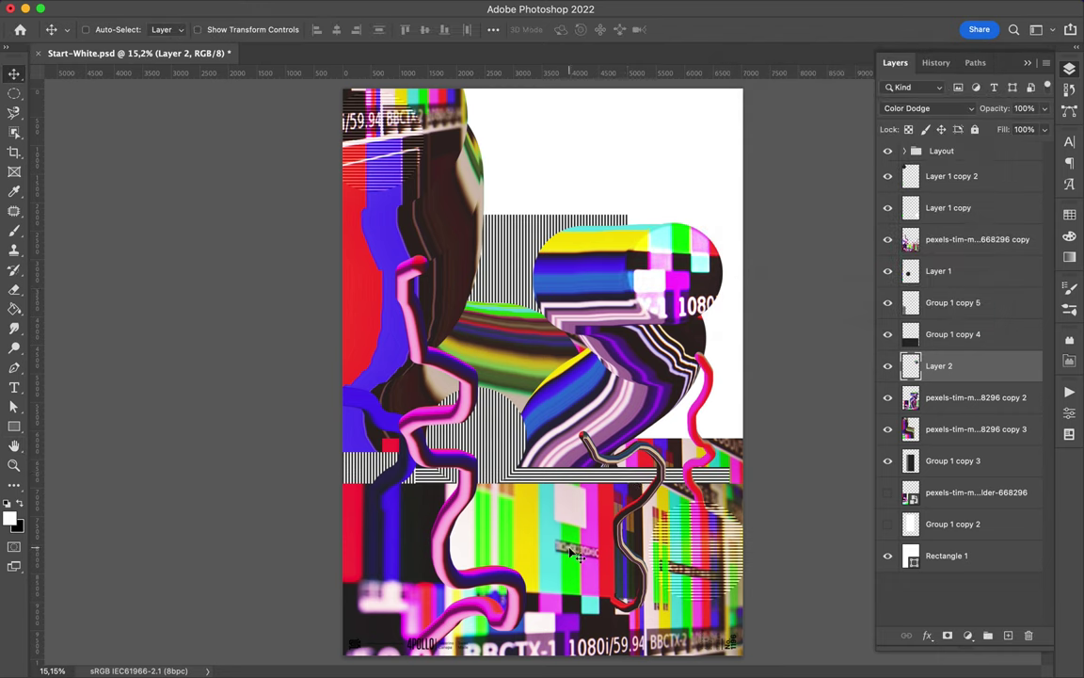
pyautogui.press('m')
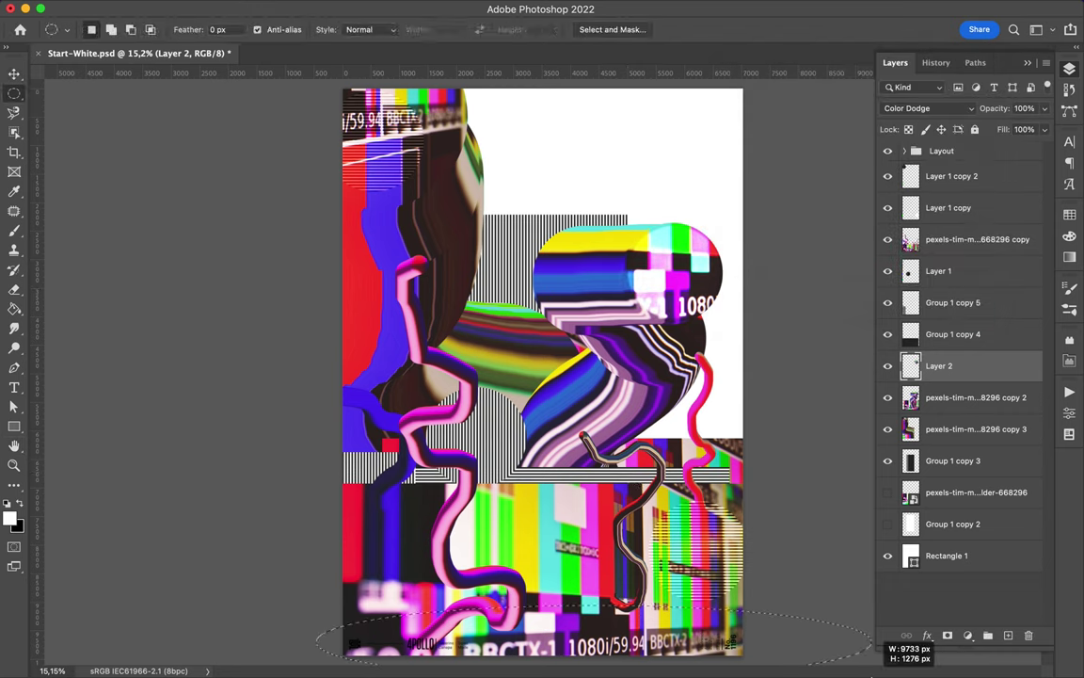
# Copy the bottom ellipse to Layer 3, set Color Dodge, and move it 334 px down
pyautogui.hotkey('ctrl', 'j')
pyautogui.press('Return')
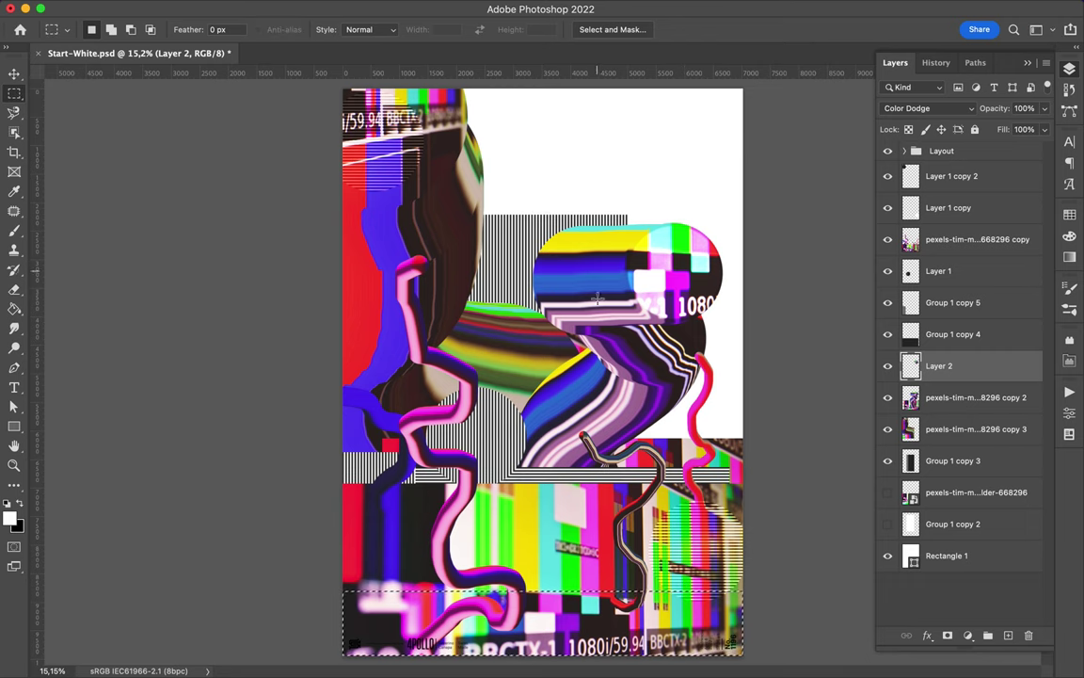
pyautogui.click(977, 239)
pyautogui.hotkey('ctrl', 'j')
pyautogui.press('v')
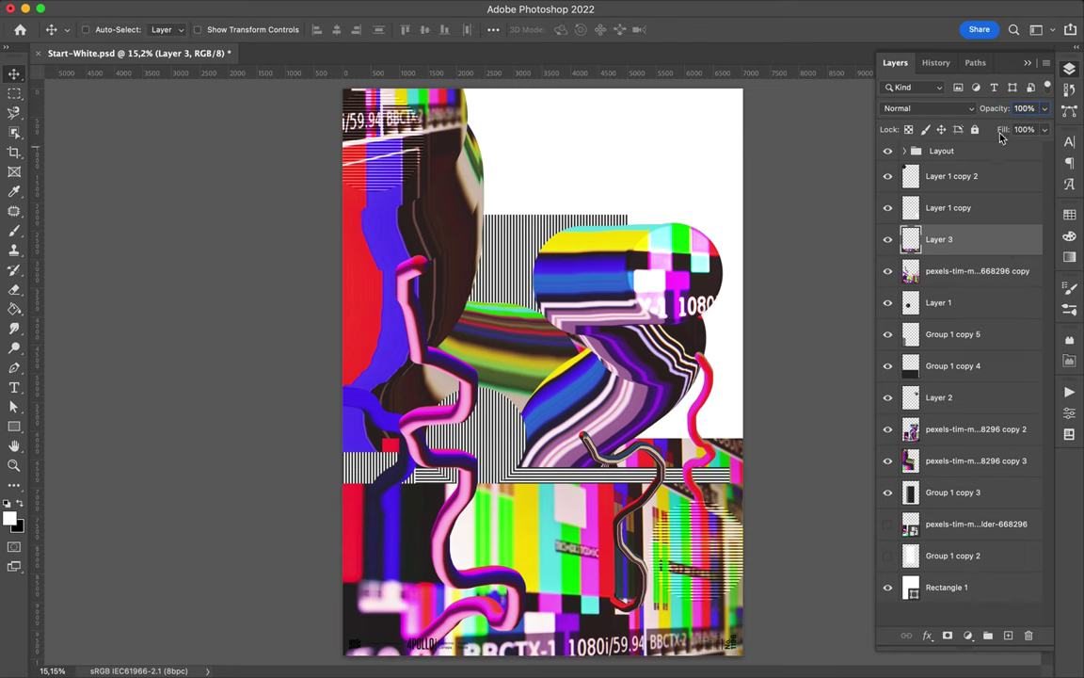
pyautogui.click(927, 108)
pyautogui.click(950, 203)
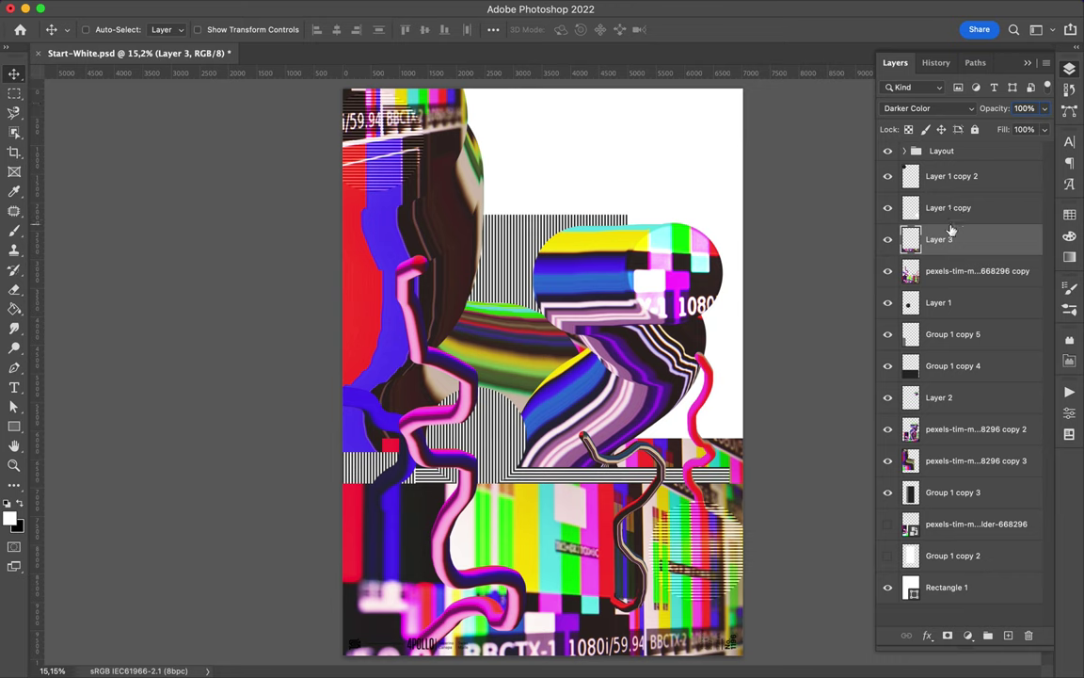
pyautogui.click(941, 108)
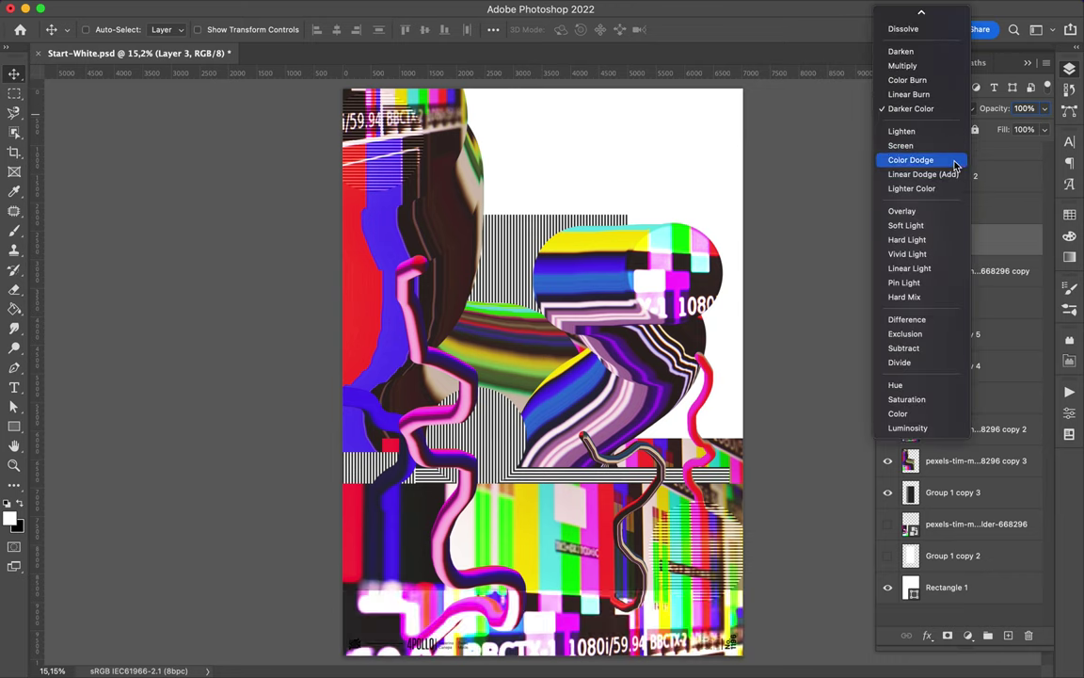
pyautogui.click(911, 160)
pyautogui.moveTo(543, 594); pyautogui.dragTo(556, 663)
# Copy a small rectangular patch of lower TV bars to Layer 4 in Hard Light
pyautogui.press('m')
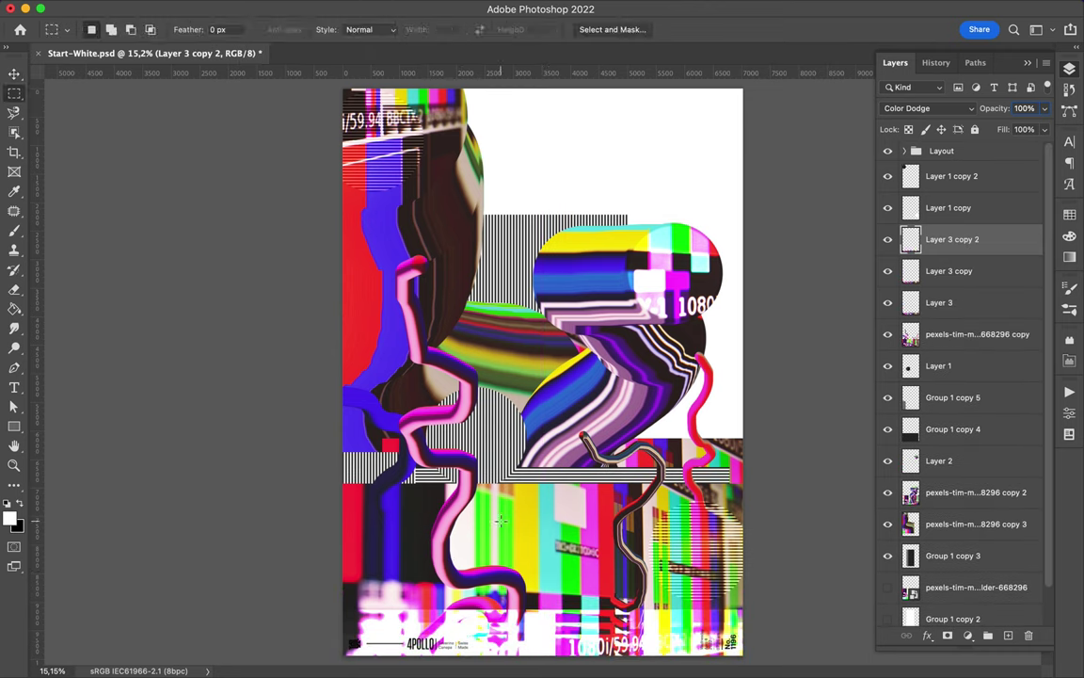
pyautogui.keyDown('super'); pyautogui.click(448, 466); pyautogui.keyUp('super')
pyautogui.moveTo(504, 511)
pyautogui.mouseDown()
pyautogui.moveTo(603, 559)
pyautogui.moveTo(509, 478)
pyautogui.mouseUp()
pyautogui.press('super+j')
pyautogui.press('v')
pyautogui.click(927, 108)
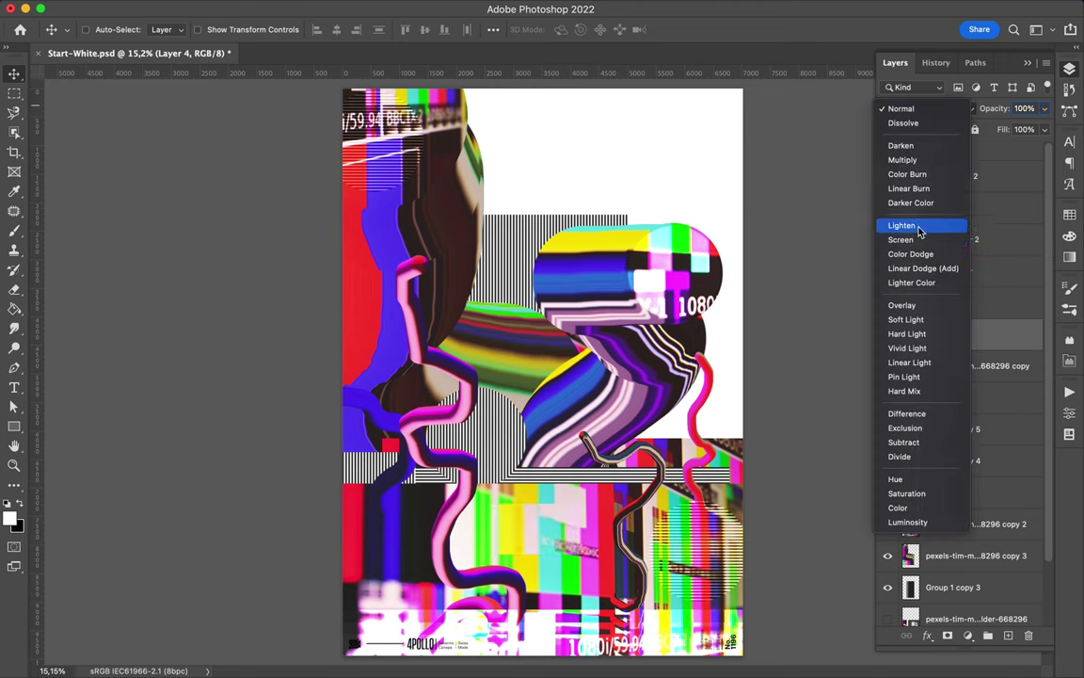
pyautogui.click(919, 334)
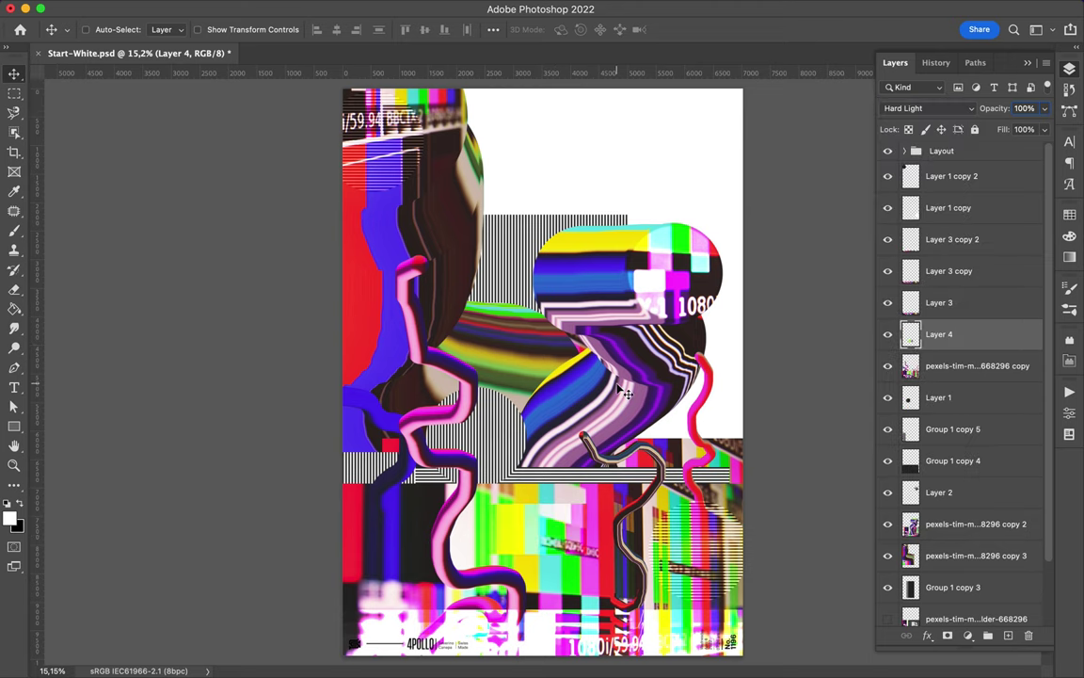
# Select the three TV photo copy layers together
pyautogui.scroll(-2, 621, 397)
pyautogui.keyDown('super'); pyautogui.click(603, 320); pyautogui.keyUp('super')
pyautogui.keyDown('shift'); pyautogui.keyDown('super'); pyautogui.click(527, 301); pyautogui.keyUp('super'); pyautogui.keyUp('shift')
pyautogui.keyDown('shift'); pyautogui.keyDown('super'); pyautogui.click(454, 283); pyautogui.keyUp('super'); pyautogui.keyUp('shift')
pyautogui.scroll(-2, 955, 355)
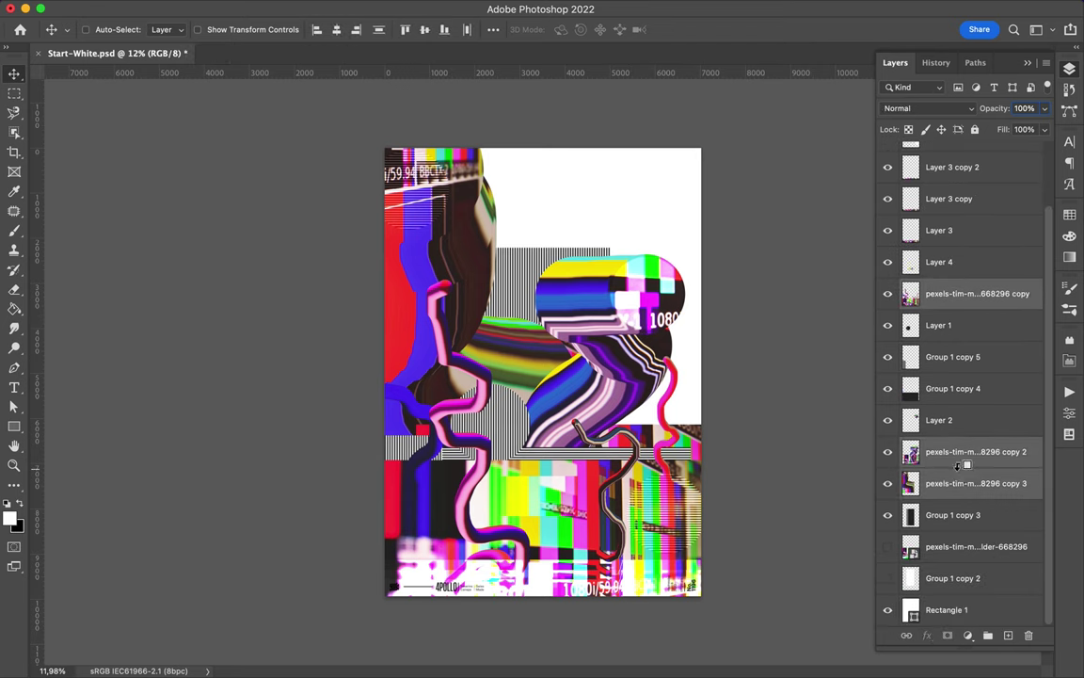
# Duplicate the TV photo layers and give the copy a heavy Gaussian Blur glow
pyautogui.moveTo(965, 464); pyautogui.dragTo(957, 541)
pyautogui.click(349, 9)
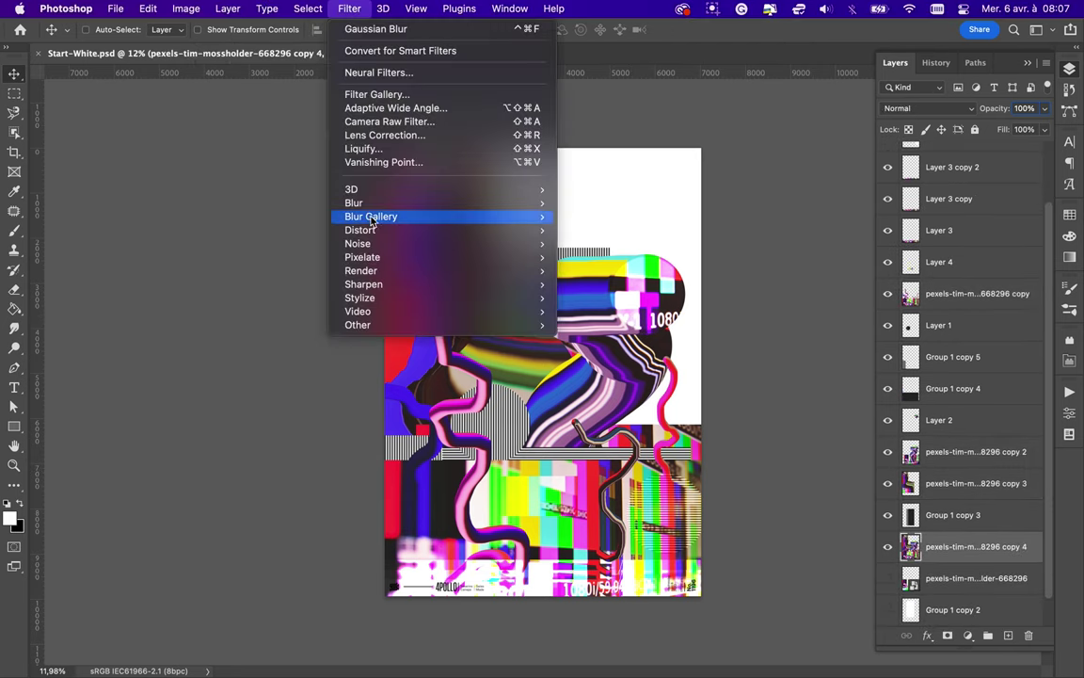
pyautogui.click(617, 255)
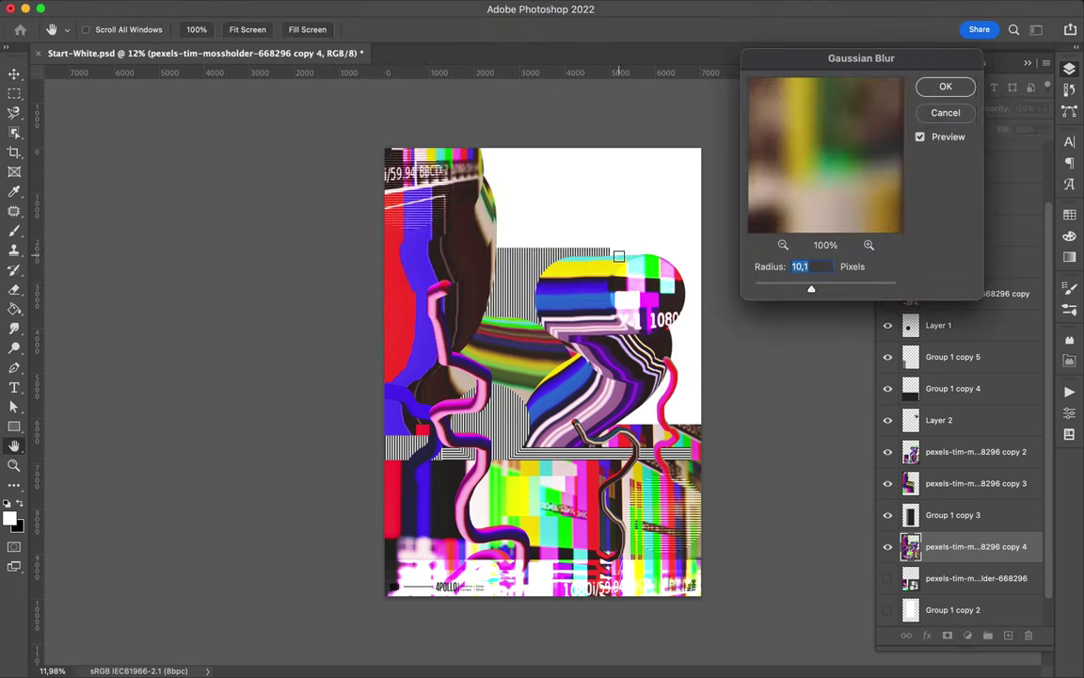
pyautogui.moveTo(815, 288); pyautogui.dragTo(868, 292)
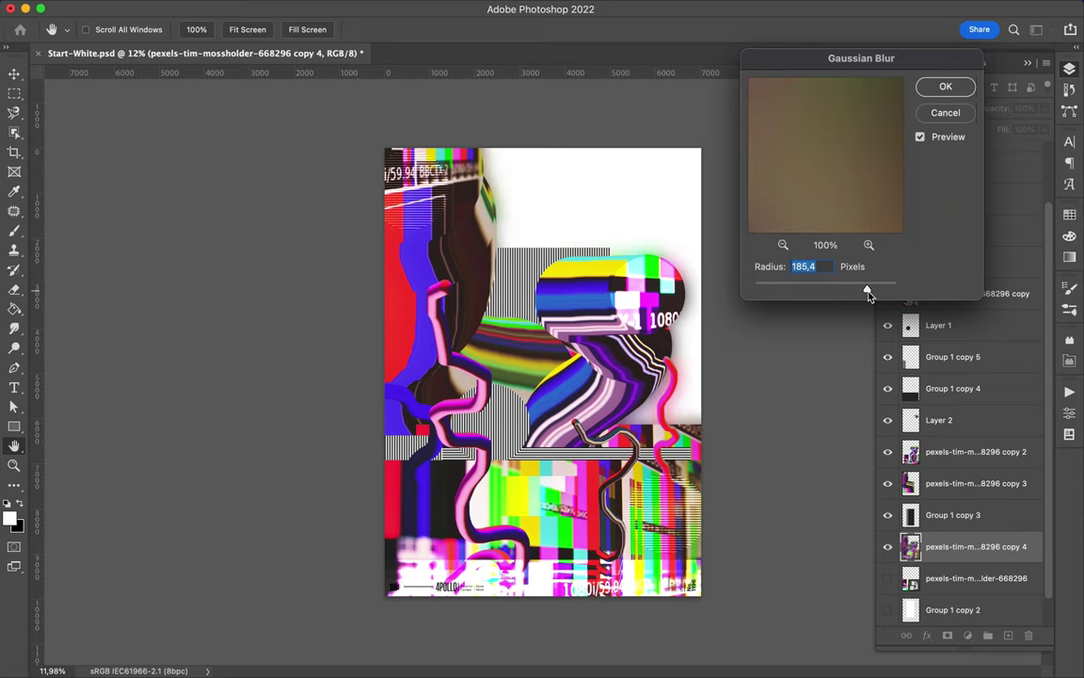
pyautogui.press('Return')
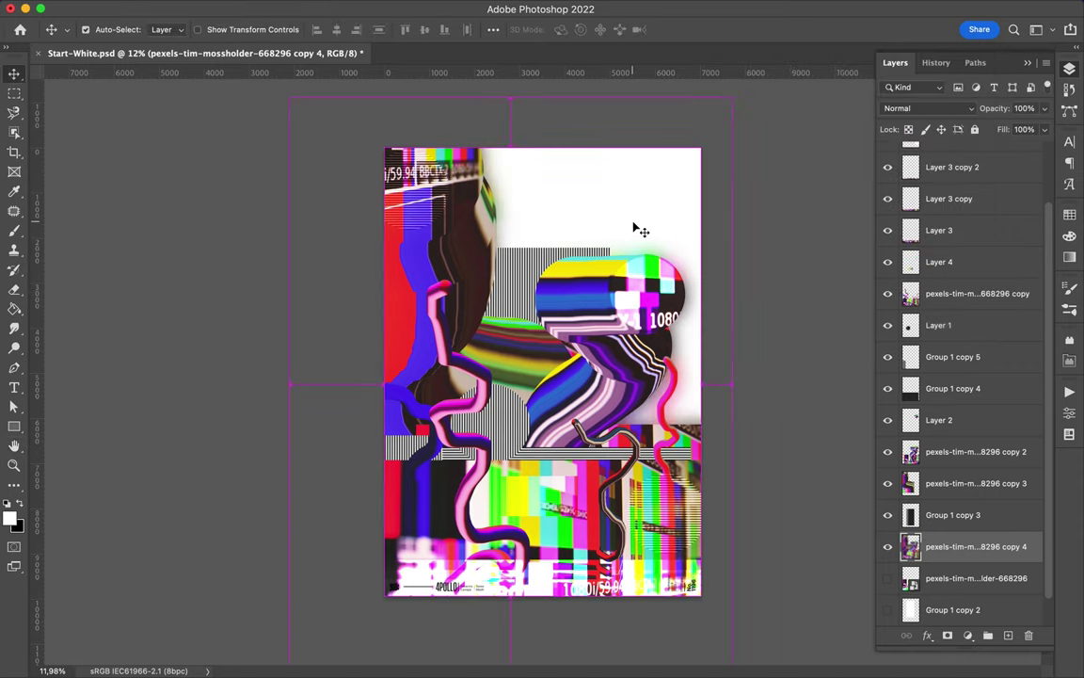
# Warp the blurred copy, lifting its right side
pyautogui.press('super+t')
pyautogui.rightClick(480, 282)
pyautogui.click(503, 349)
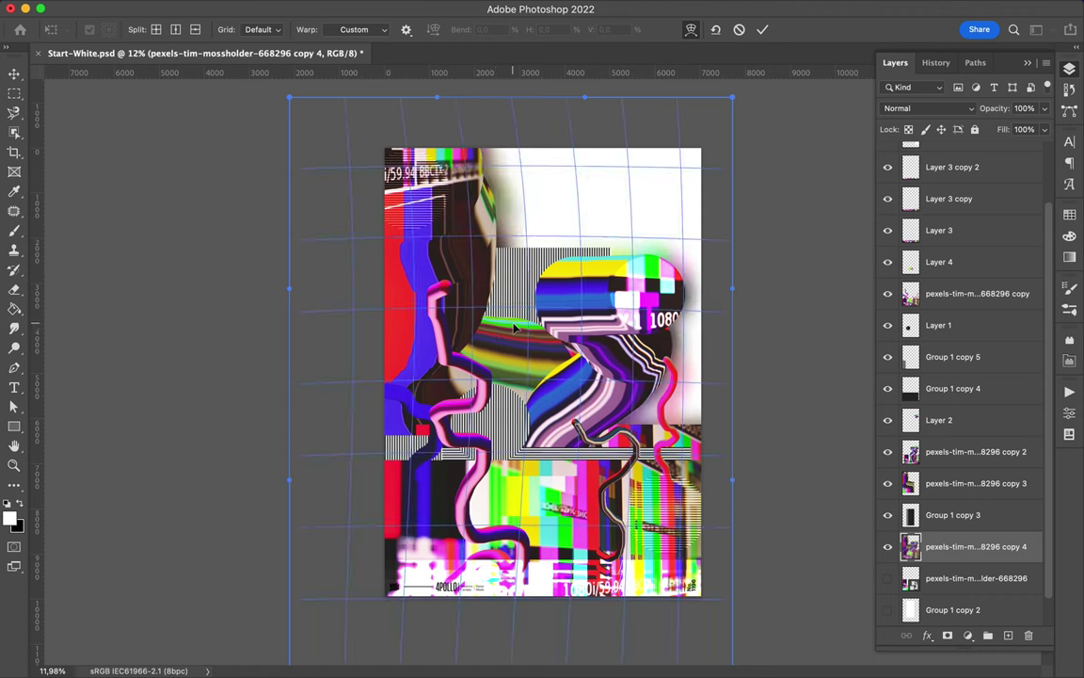
pyautogui.moveTo(504, 348); pyautogui.dragTo(513, 334)
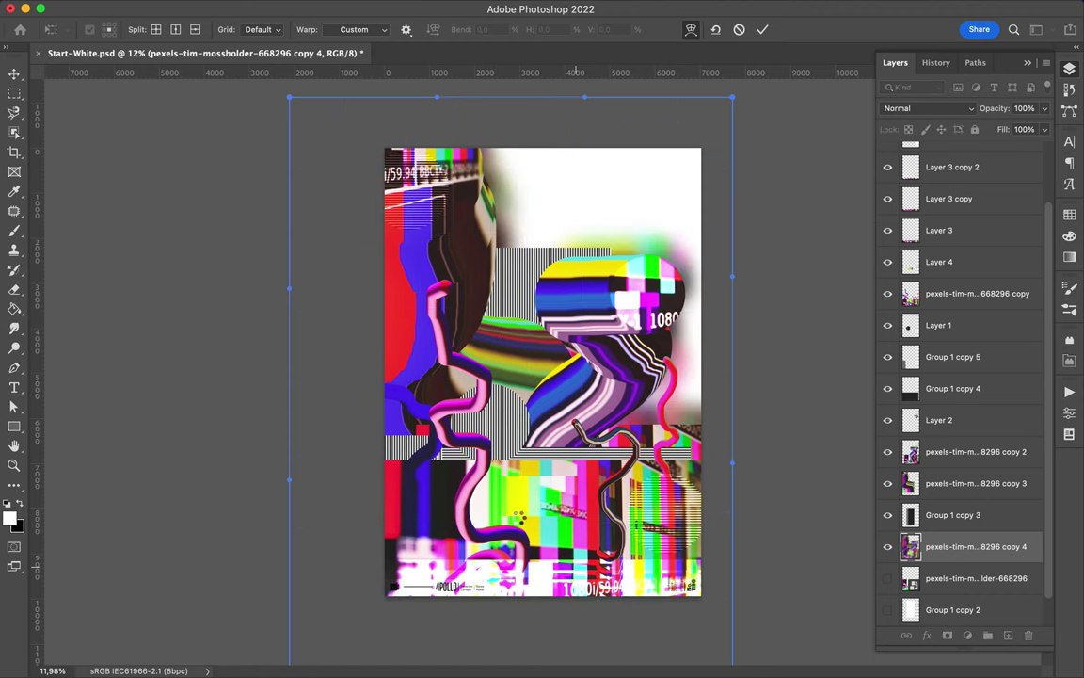
pyautogui.press('Return')
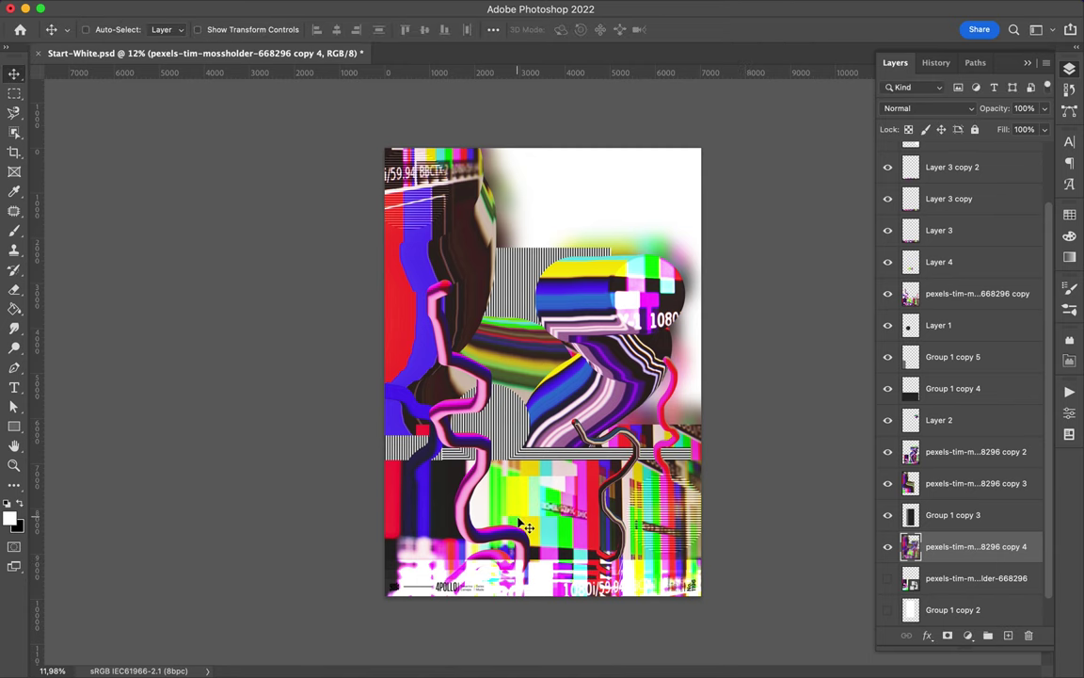
# Duplicate the top photo copy and blur it with a lower 53,1-pixel radius
pyautogui.click(475, 496)
pyautogui.moveTo(944, 298); pyautogui.dragTo(946, 314)
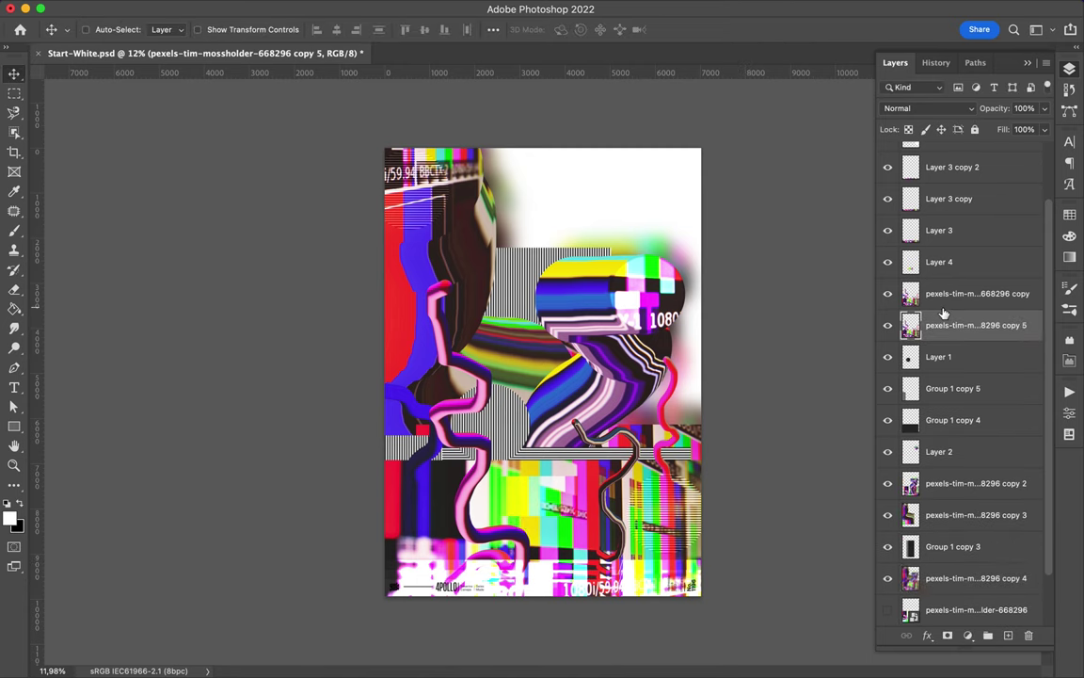
pyautogui.click(349, 9)
pyautogui.moveTo(354, 203)
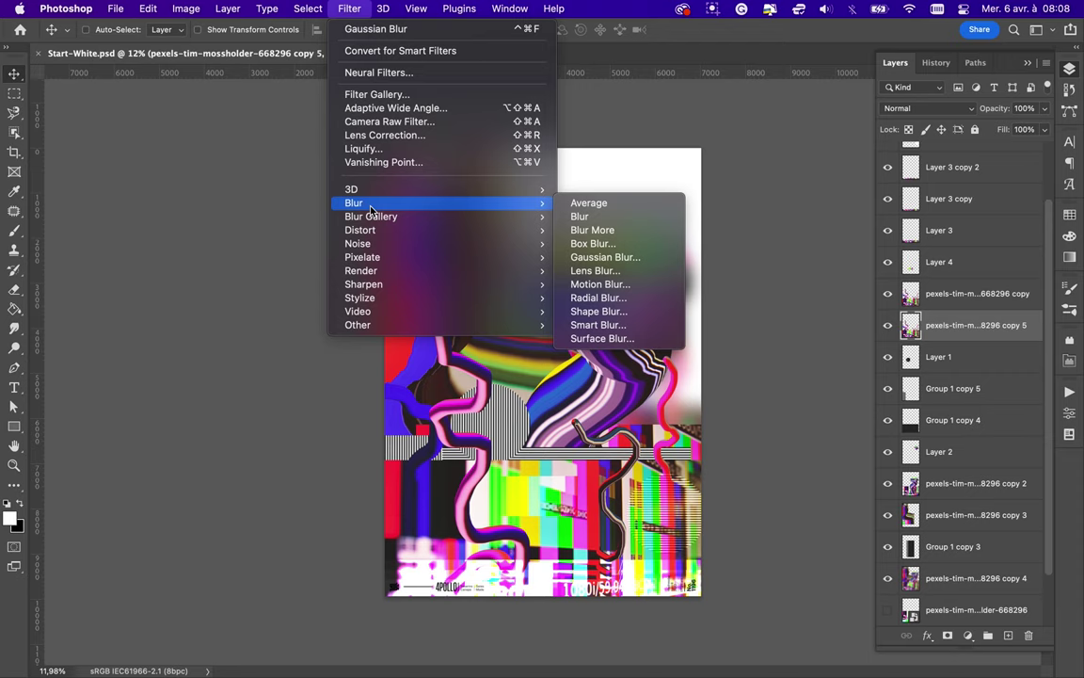
pyautogui.click(605, 259)
pyautogui.moveTo(870, 288); pyautogui.dragTo(832, 288)
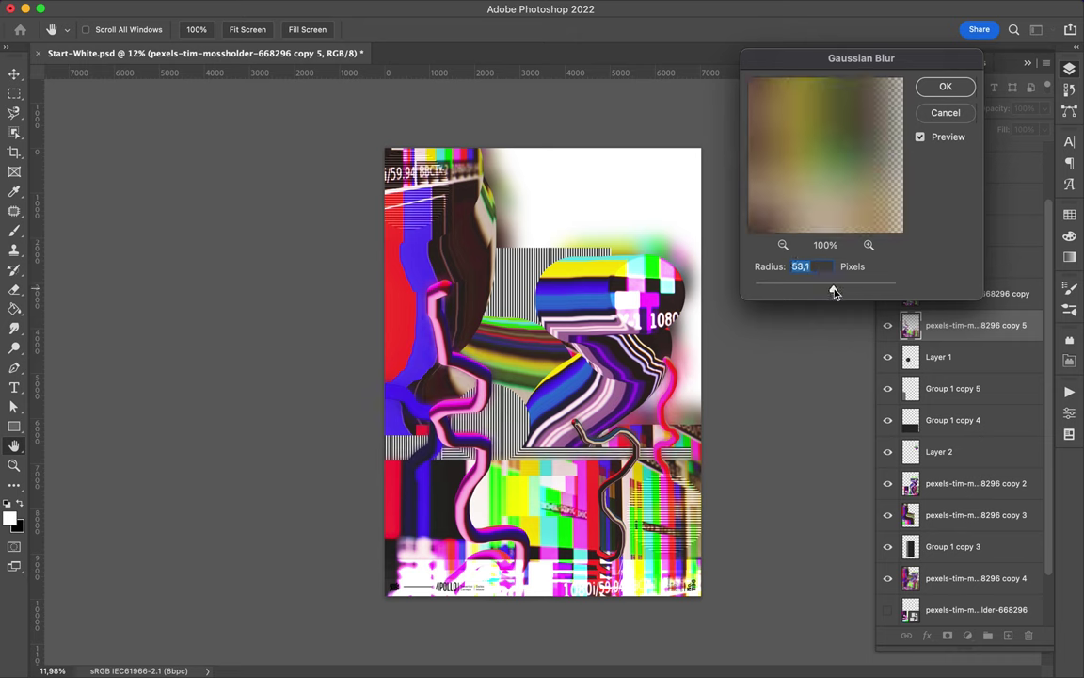
pyautogui.click(936, 86)
# Warp copy 5, bending its left, middle and lower-right areas
pyautogui.hotkey('ctrl', 't')
pyautogui.rightClick(555, 262)
pyautogui.click(657, 416)
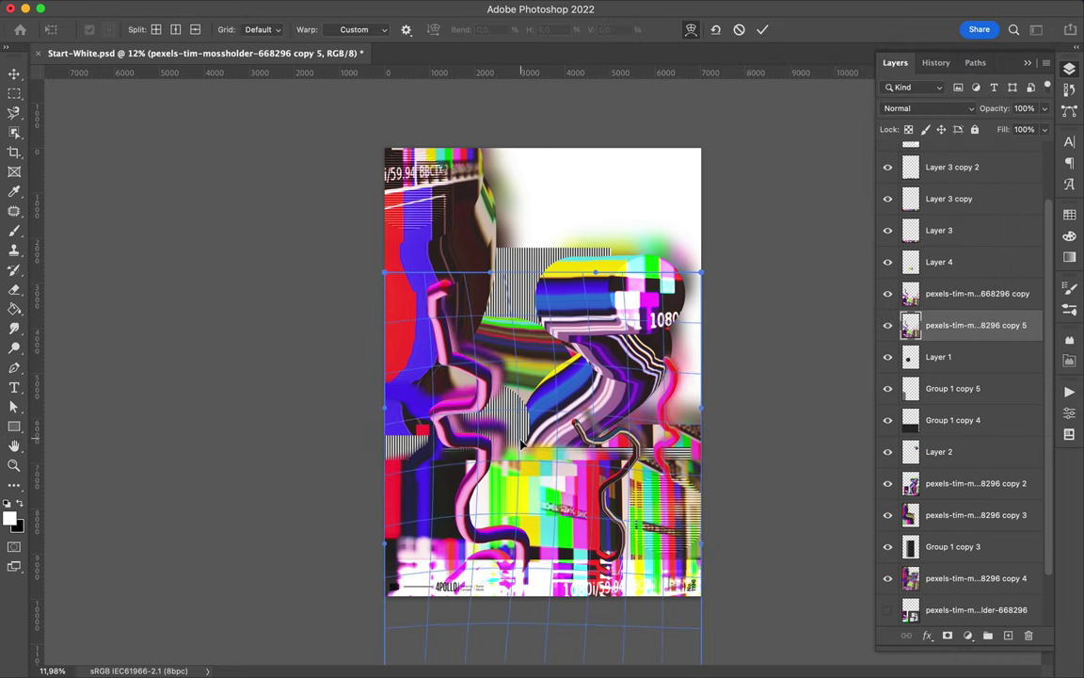
pyautogui.moveTo(469, 403); pyautogui.dragTo(411, 270)
pyautogui.moveTo(612, 459); pyautogui.dragTo(696, 506)
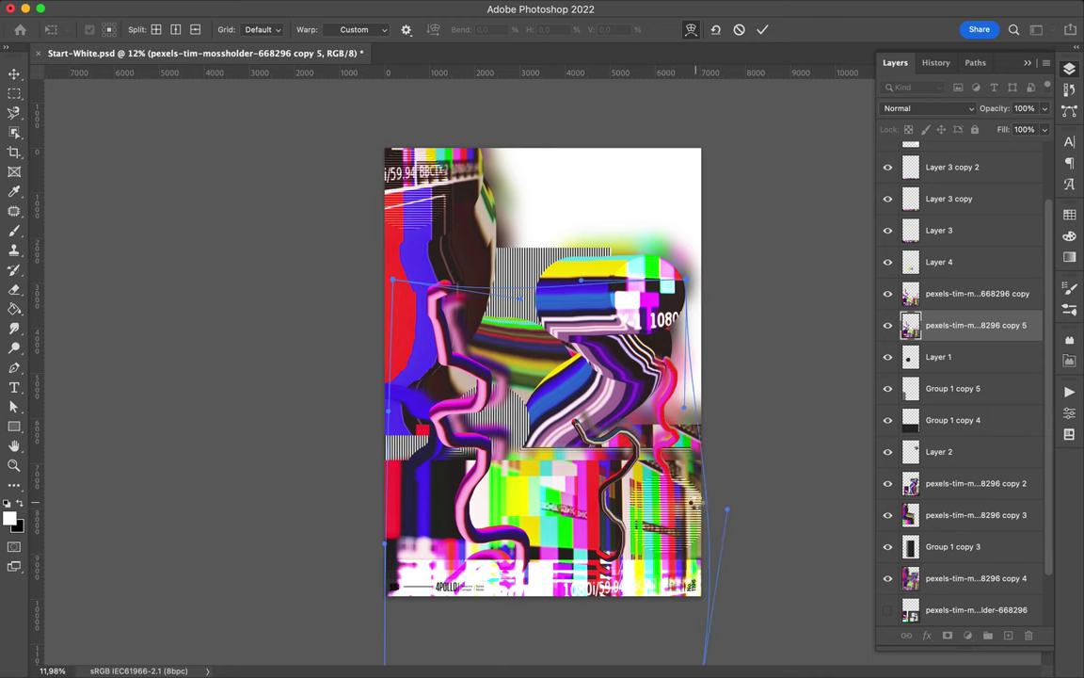
pyautogui.press('Return')
# Duplicate the warped copy as copy 6 in Color Dodge
pyautogui.press('super+j')
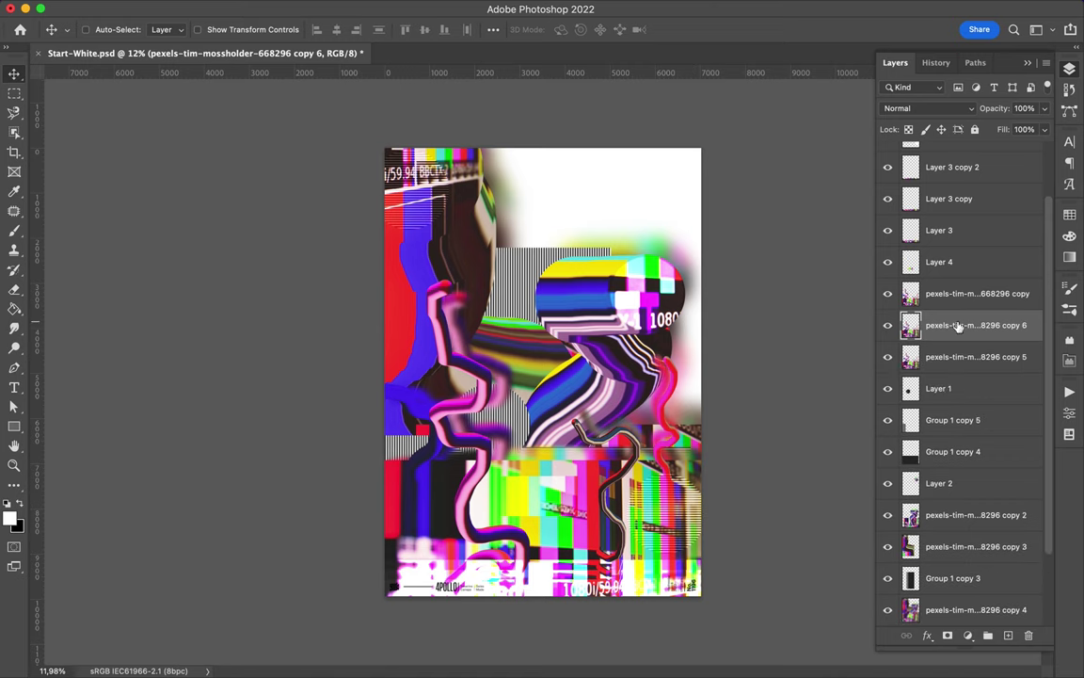
pyautogui.click(927, 108)
pyautogui.click(923, 254)
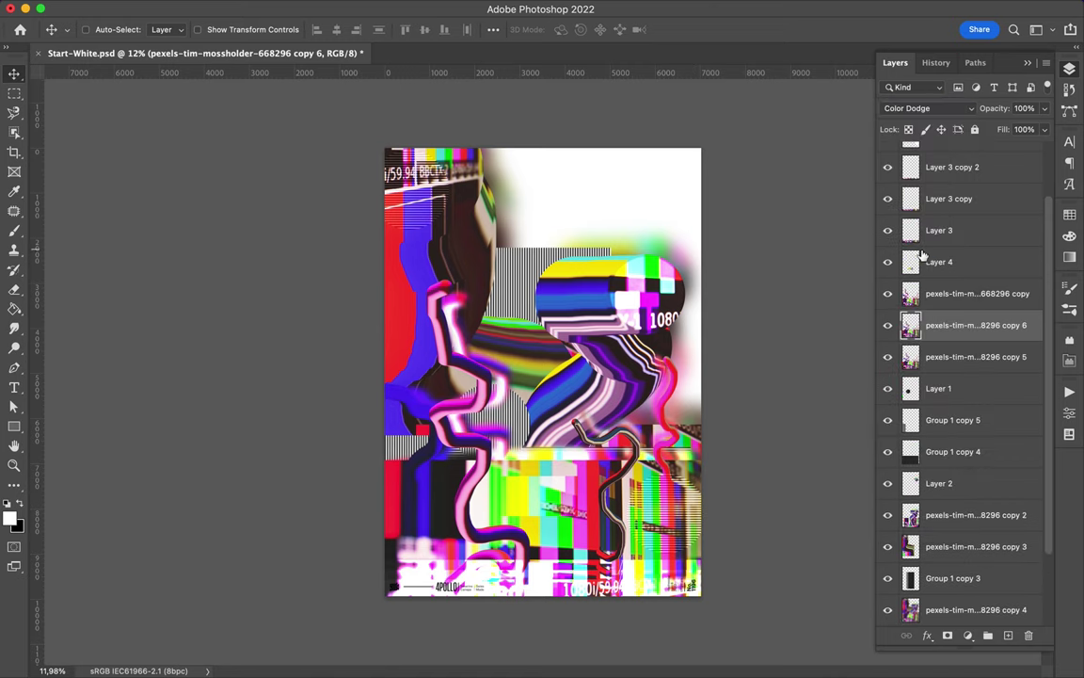
# Copy a rectangular colour-bar block to Layer 5 and raise it into the upper colour bars
pyautogui.hotkey('alt', ']')
pyautogui.press('m')
pyautogui.moveTo(432, 468)
pyautogui.mouseDown()
pyautogui.moveTo(463, 534)
pyautogui.moveTo(599, 453)
pyautogui.moveTo(534, 493)
pyautogui.mouseUp()
pyautogui.press('super+j')
pyautogui.press('v')
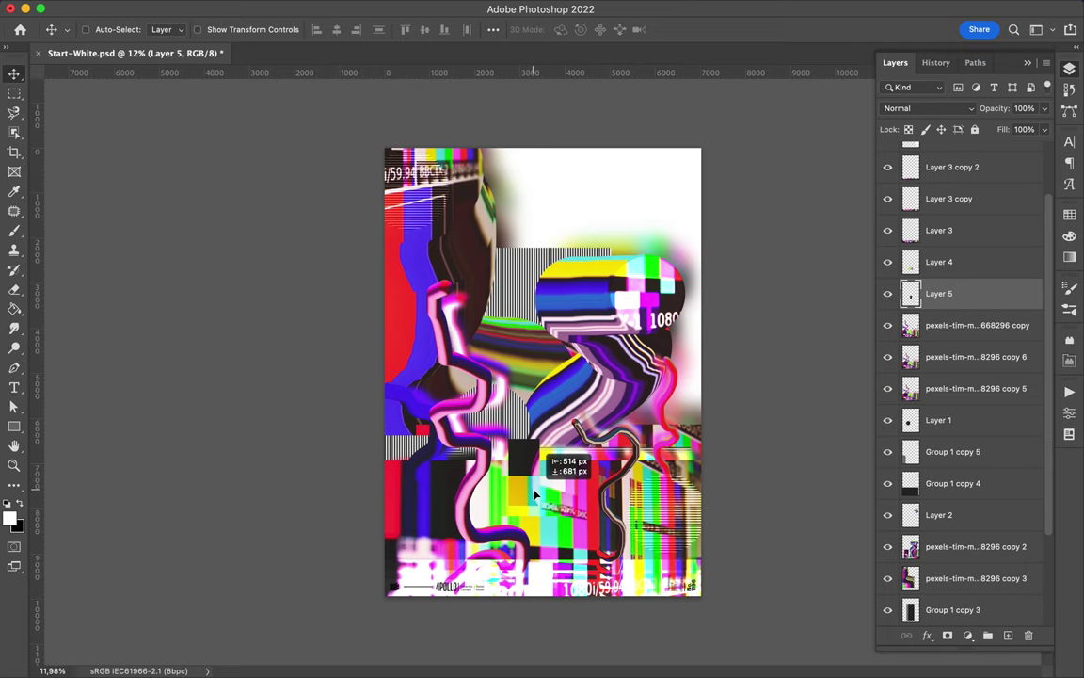
pyautogui.moveTo(533, 494); pyautogui.dragTo(534, 428)
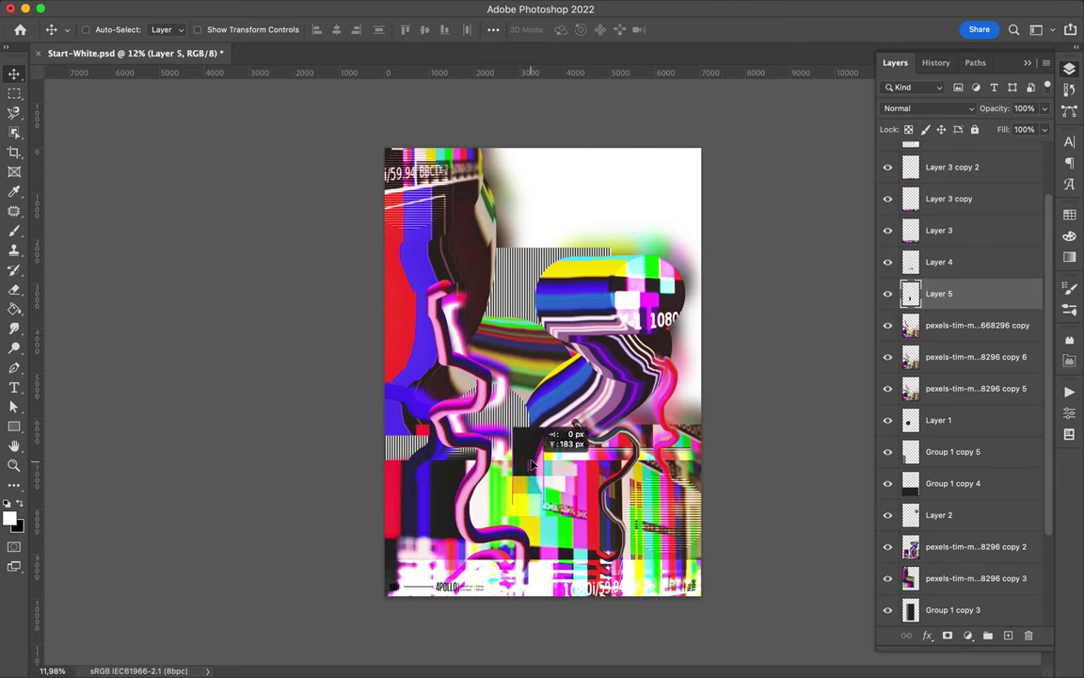
pyautogui.moveTo(533, 428); pyautogui.dragTo(541, 297)
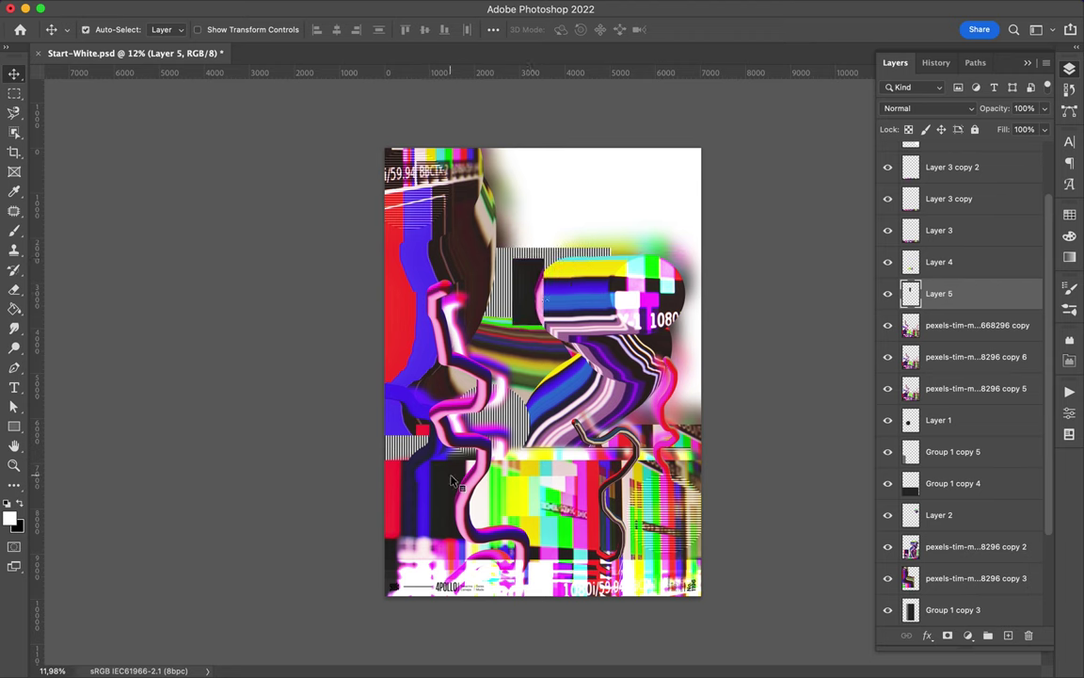
pyautogui.hotkey('alt', '[')
pyautogui.press('l')
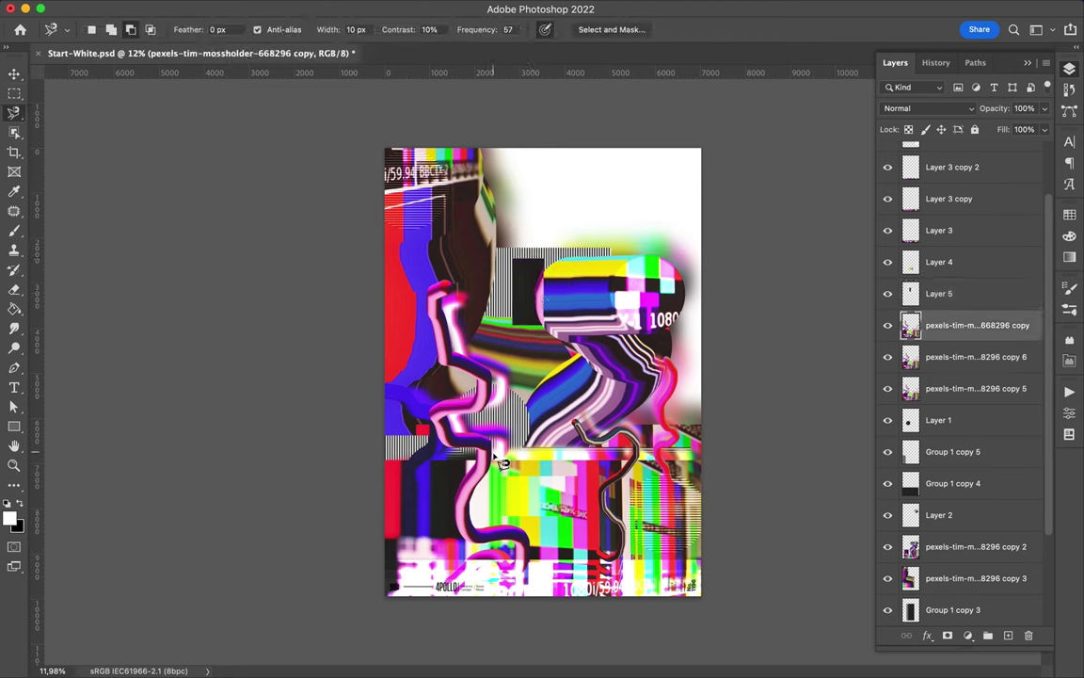
# Lasso slivers of the lower colour-bar layers and nudge the Group 1 copy 5 stripe band
pyautogui.moveTo(14, 112)
pyautogui.mouseDown()
pyautogui.moveTo(62, 127)
pyautogui.moveTo(75, 111)
pyautogui.mouseUp()
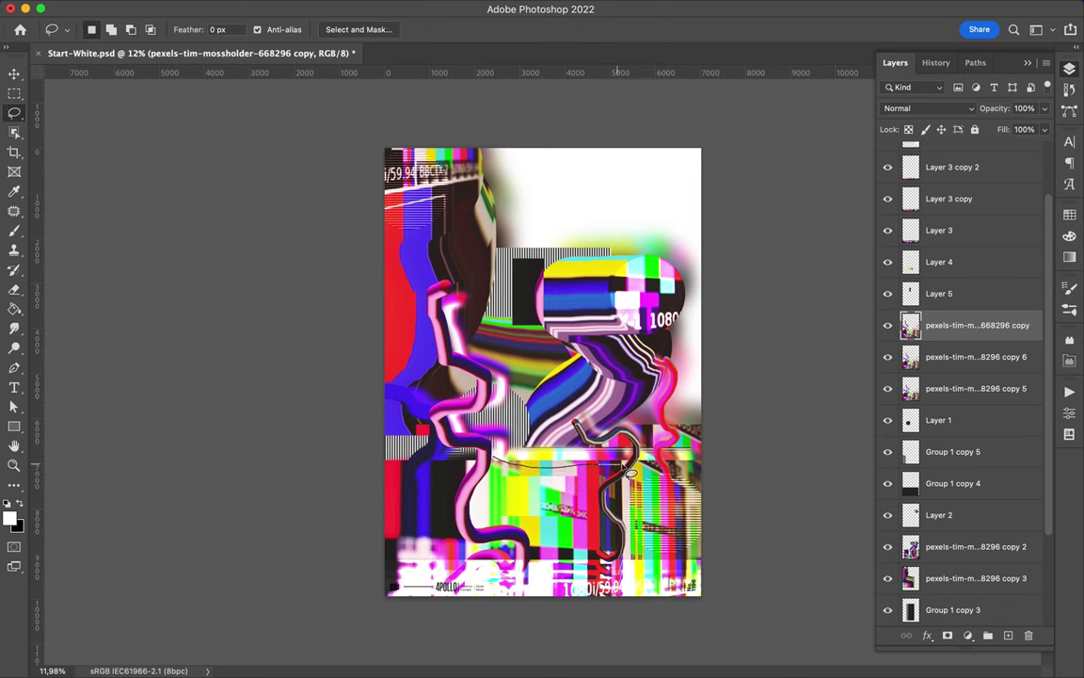
pyautogui.moveTo(621, 461)
pyautogui.mouseDown()
pyautogui.moveTo(710, 462)
pyautogui.moveTo(491, 442)
pyautogui.mouseUp()
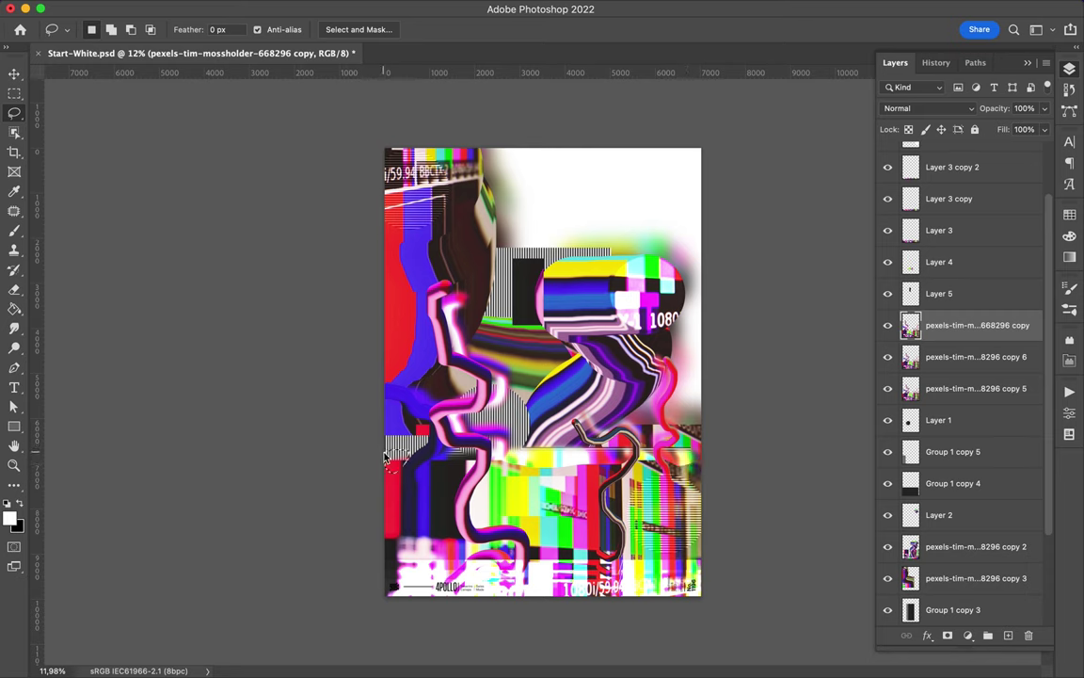
pyautogui.keyDown('ctrl'); pyautogui.click(593, 399); pyautogui.keyUp('ctrl')
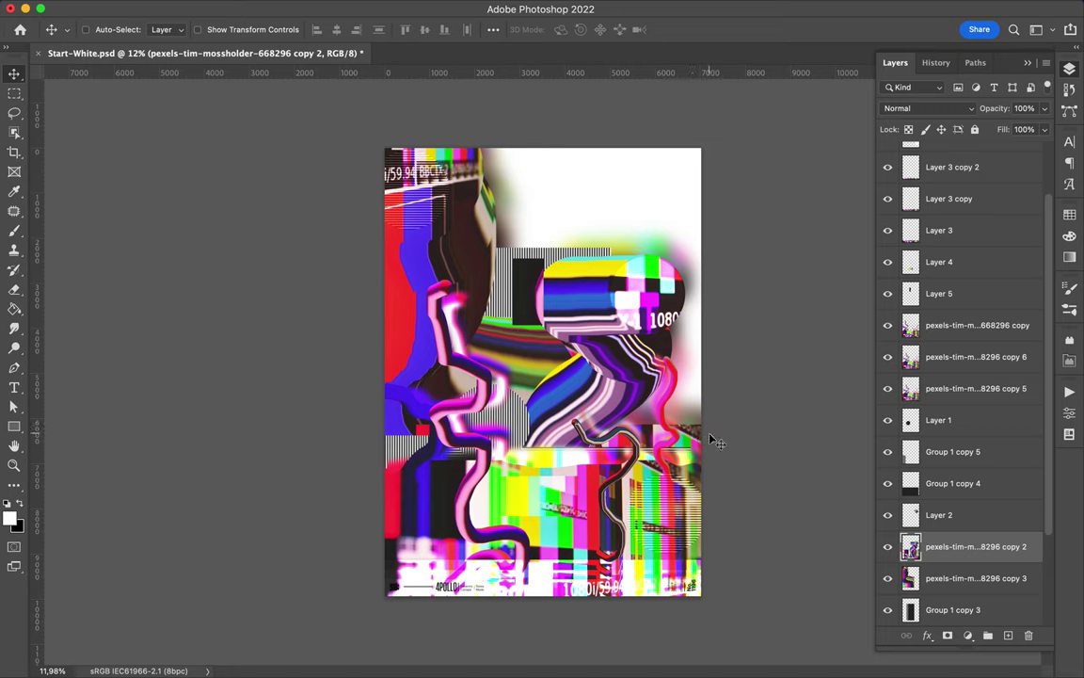
pyautogui.moveTo(711, 439); pyautogui.dragTo(625, 434)
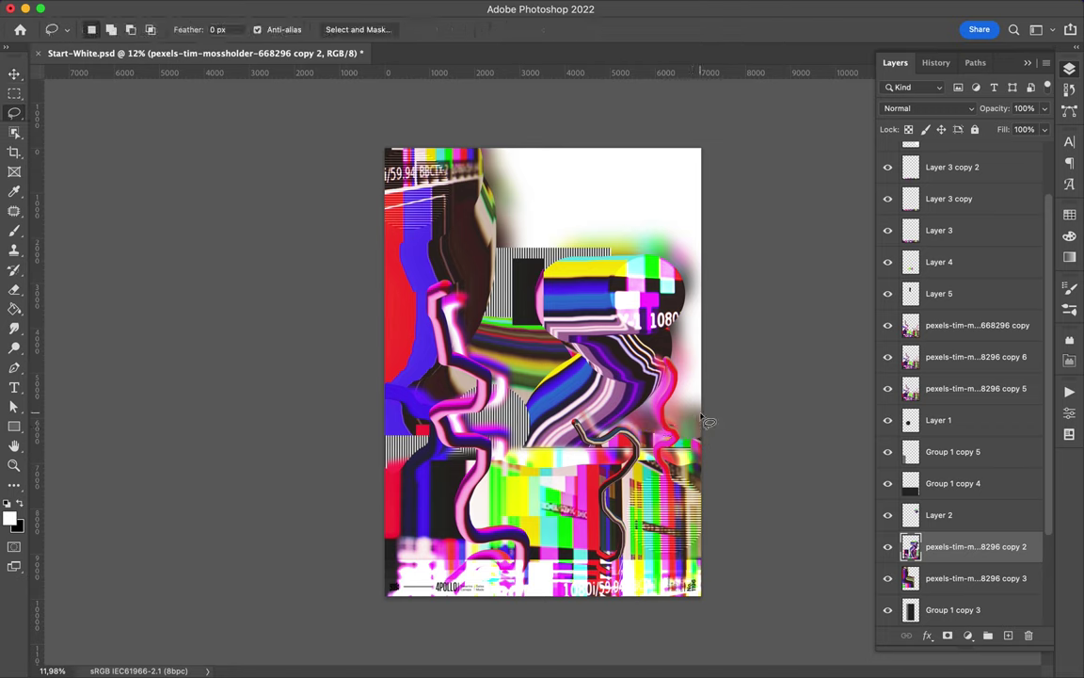
pyautogui.press('v')
pyautogui.keyDown('ctrl'); pyautogui.moveTo(387, 448); pyautogui.dragTo(419, 458); pyautogui.keyUp('ctrl')
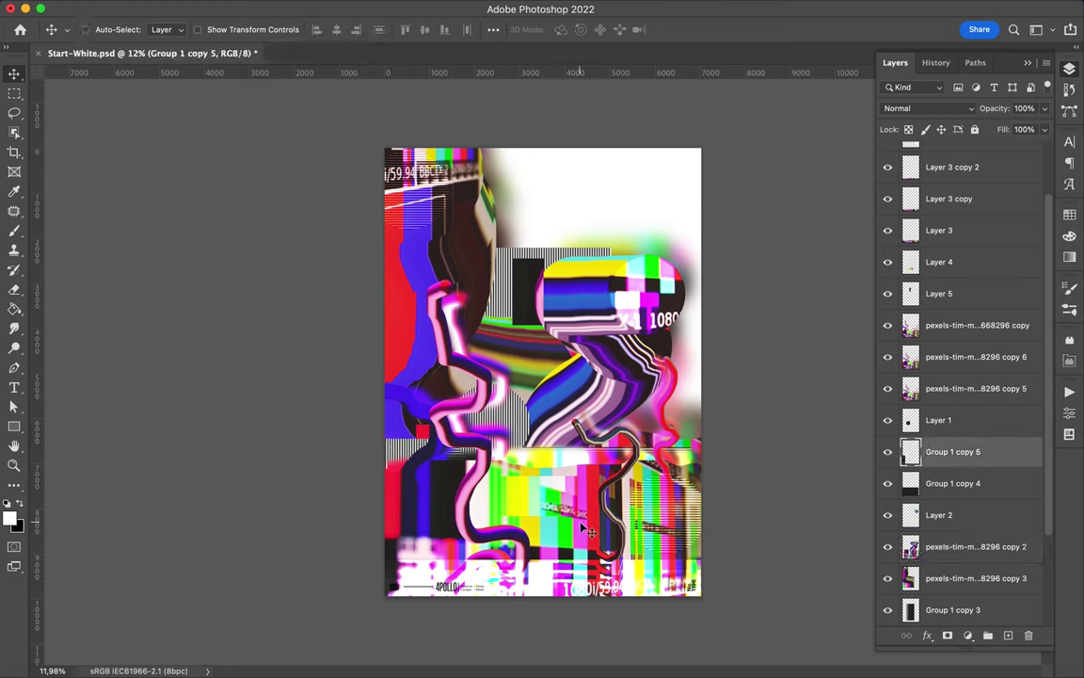
# Draw a black rectangle at the bottom right and raise its layer in the stack
pyautogui.press('u')
pyautogui.moveTo(569, 556); pyautogui.dragTo(710, 609)
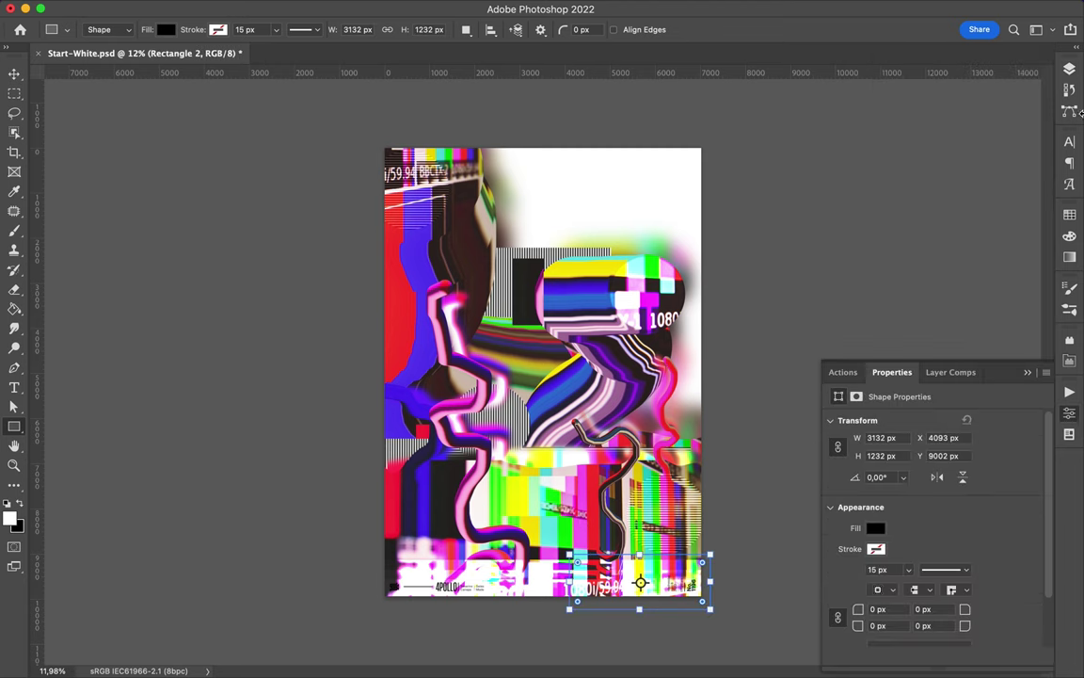
pyautogui.click(1069, 69)
pyautogui.moveTo(963, 453); pyautogui.dragTo(956, 325)
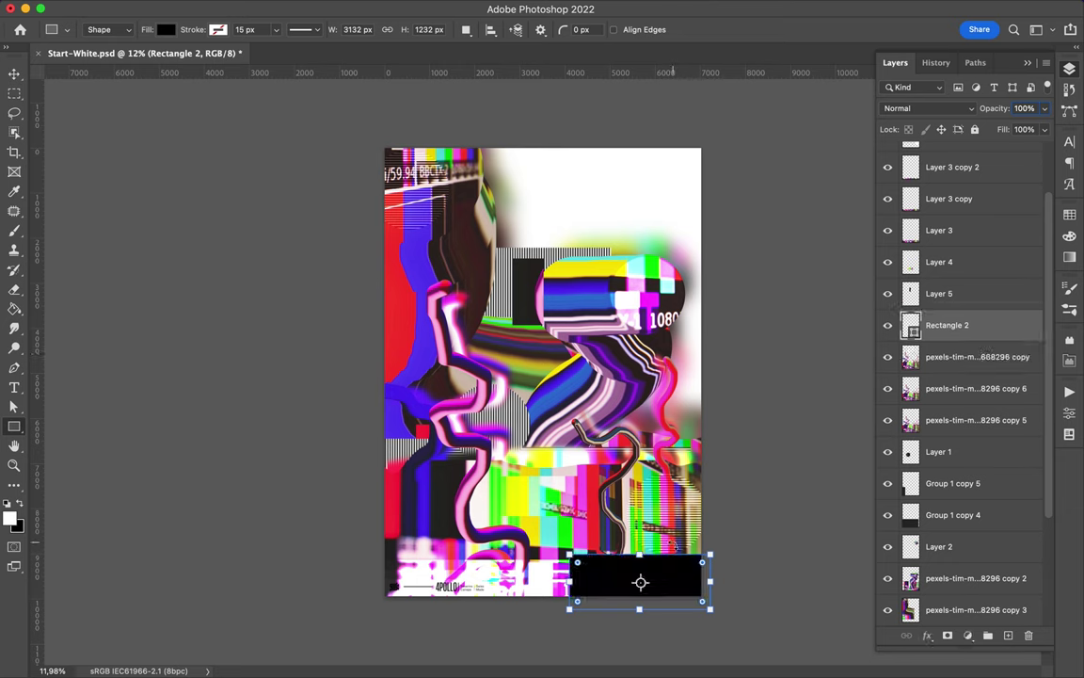
# Move the black rectangle toward the poster centre and narrow it from the left side
pyautogui.click(1070, 413)
pyautogui.press('v')
pyautogui.moveTo(665, 582); pyautogui.dragTo(547, 478)
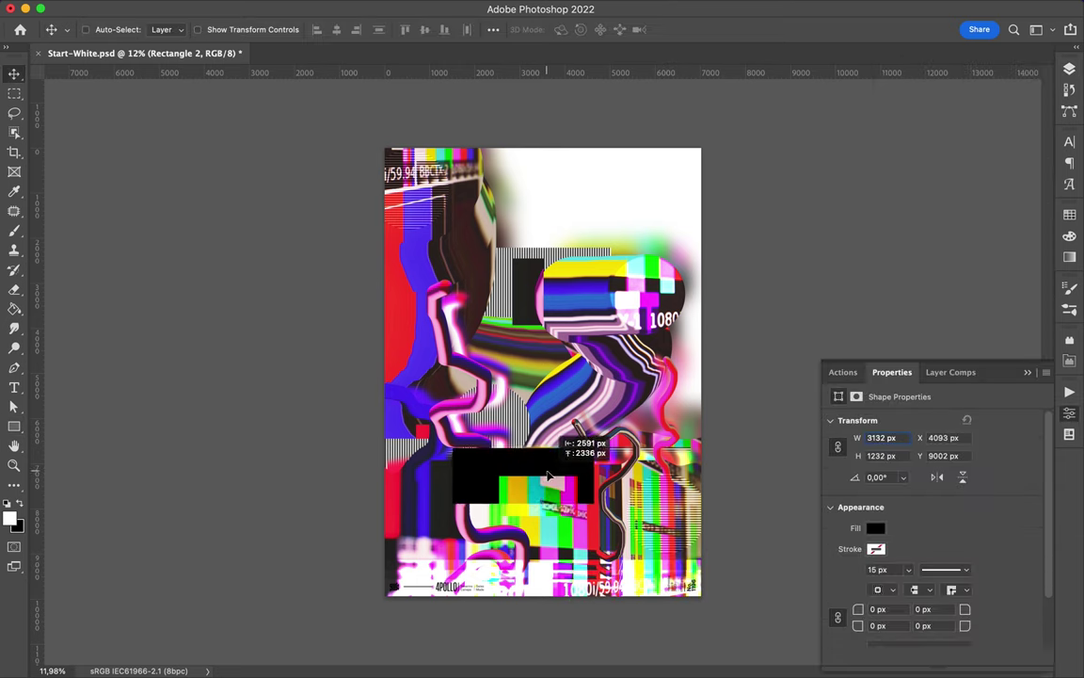
pyautogui.press('cmd+t')
pyautogui.moveTo(451, 478)
pyautogui.mouseDown()
pyautogui.moveTo(489, 478)
pyautogui.moveTo(584, 511)
pyautogui.mouseUp()
pyautogui.press('Return')
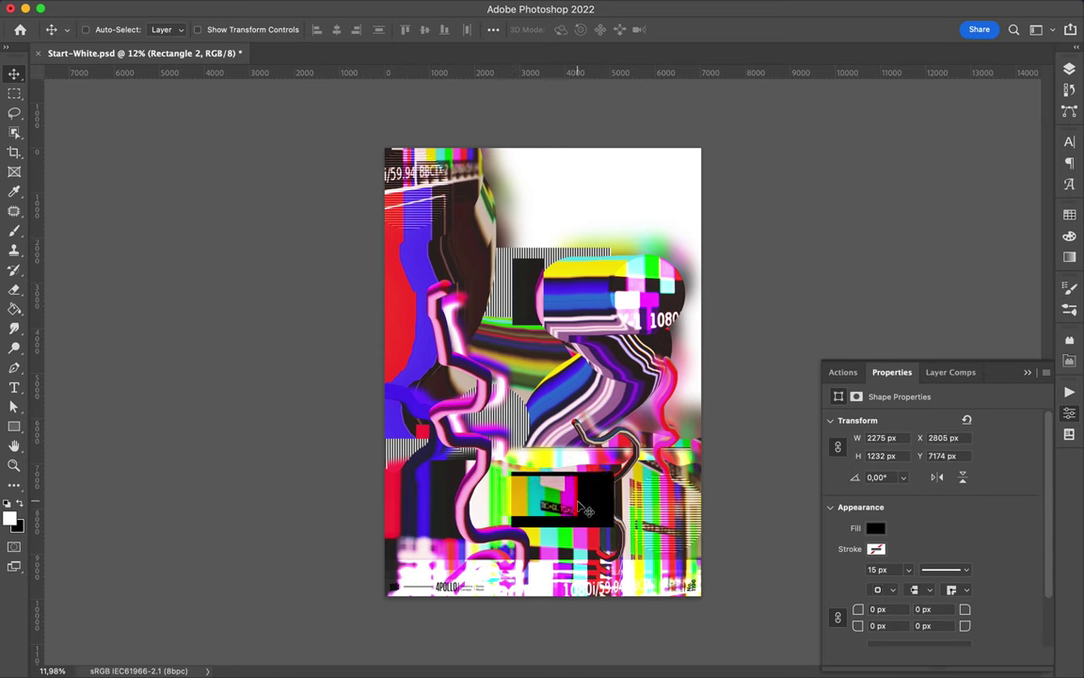
# Fill the rectangle with a dark colour sampled by the Eyedropper
pyautogui.press('a')
pyautogui.press('i')
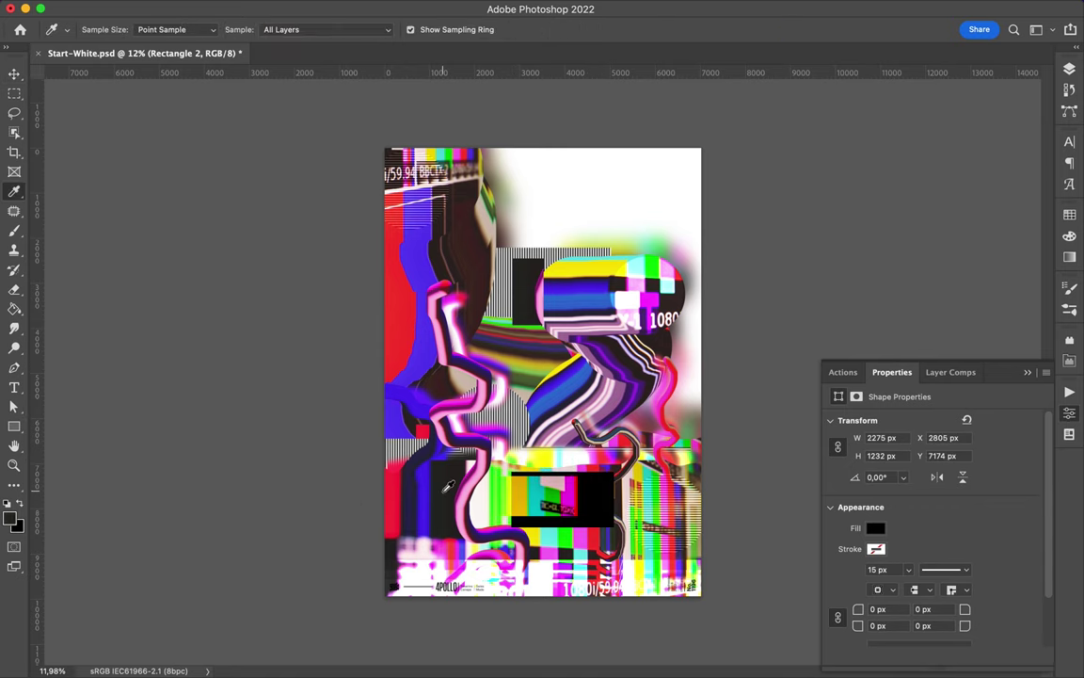
pyautogui.press('a')
pyautogui.press('v')
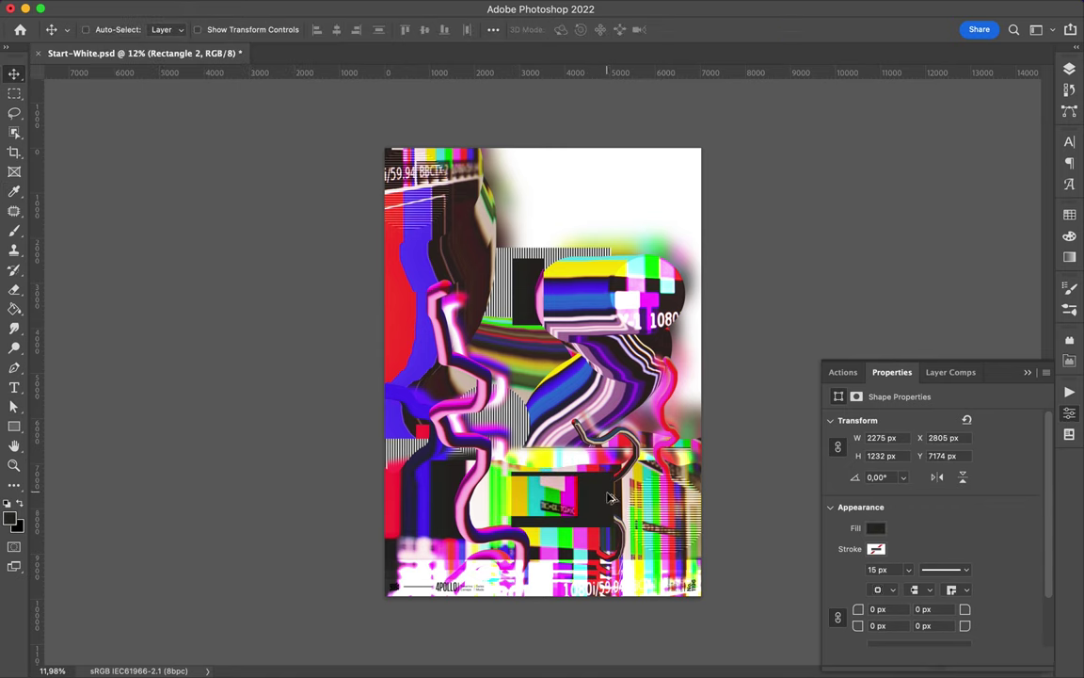